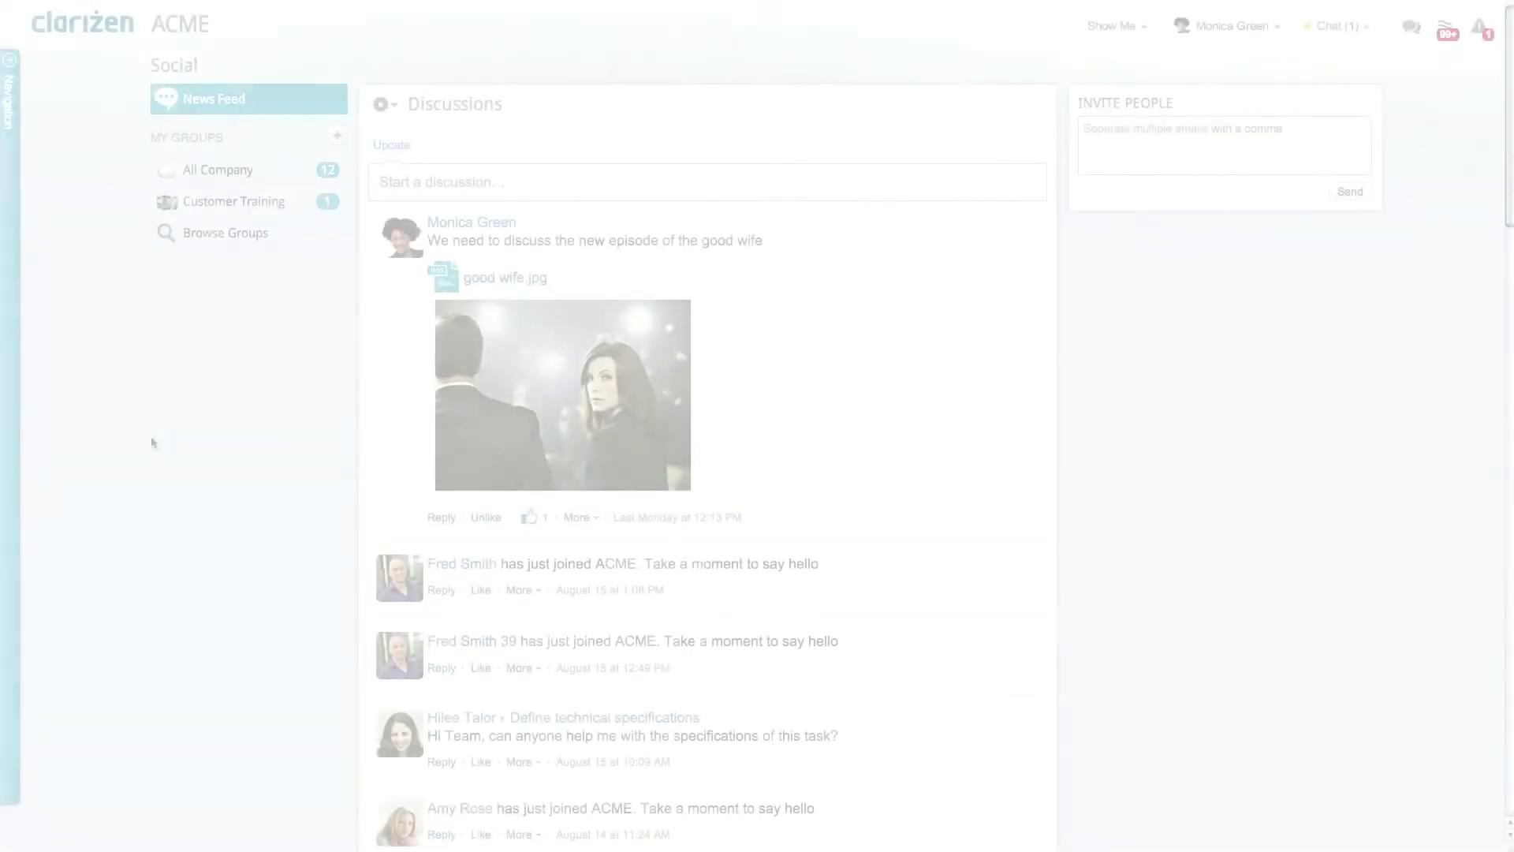
Open the Navigation panel to reach System Settings > Expenses approval options
left_click(10, 442)
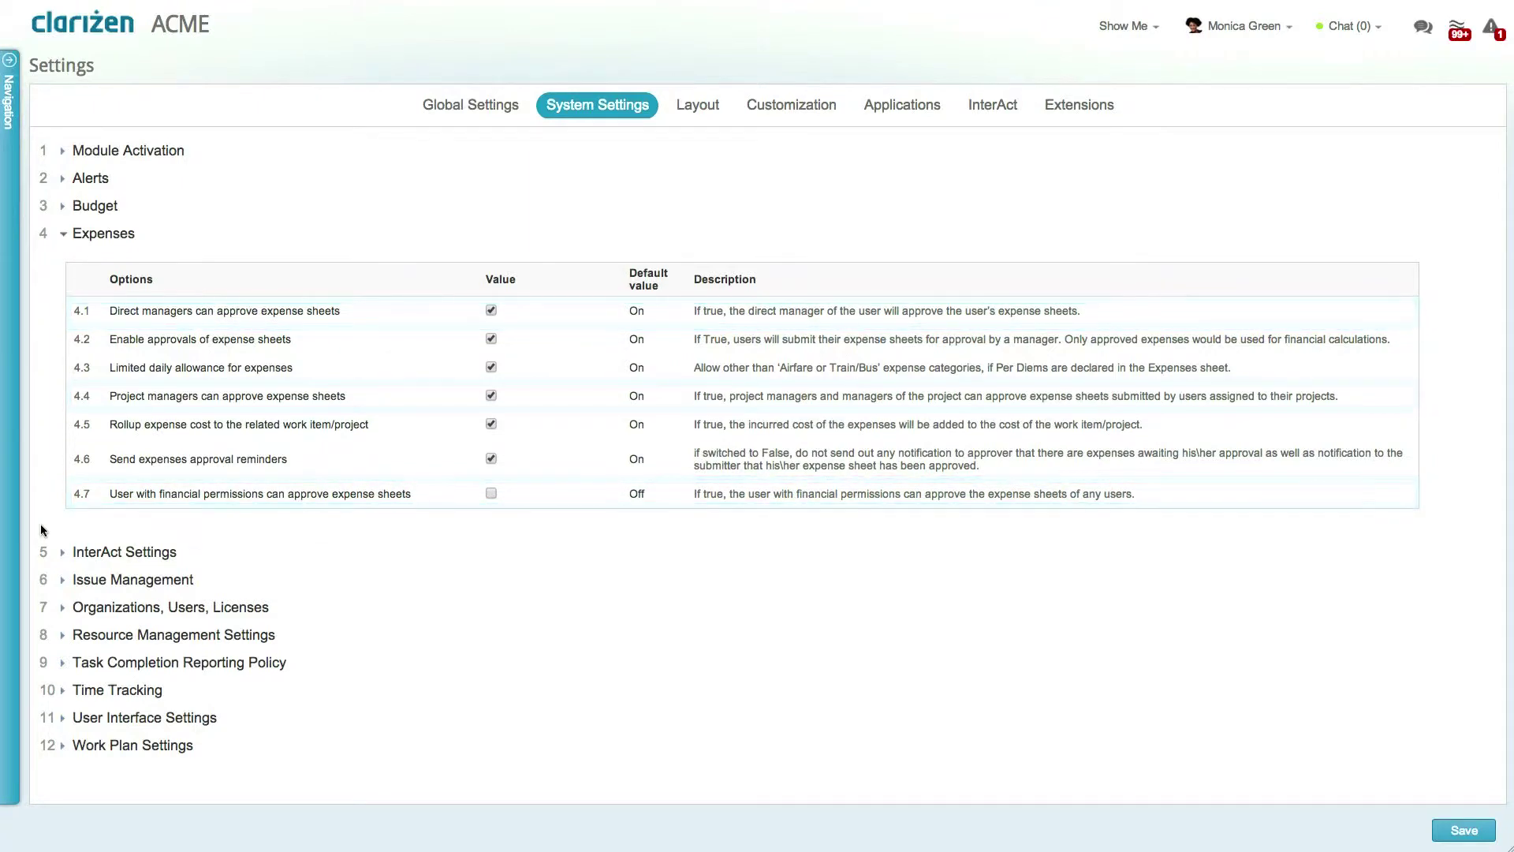
Open Approvals from the Navigation panel and pick which approval type to list
left_click(10, 524)
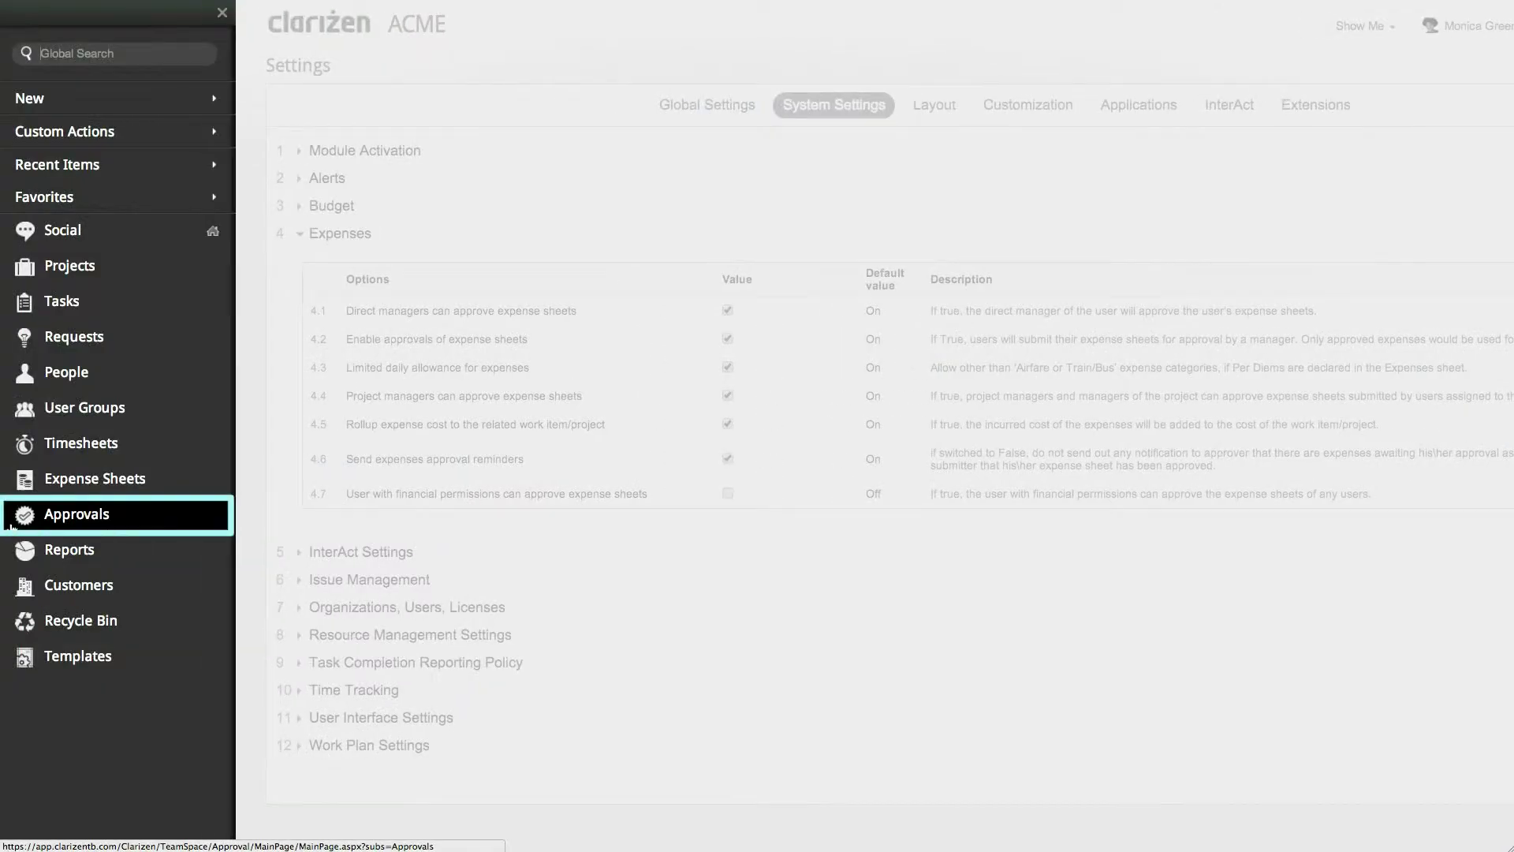
left_click(106, 524)
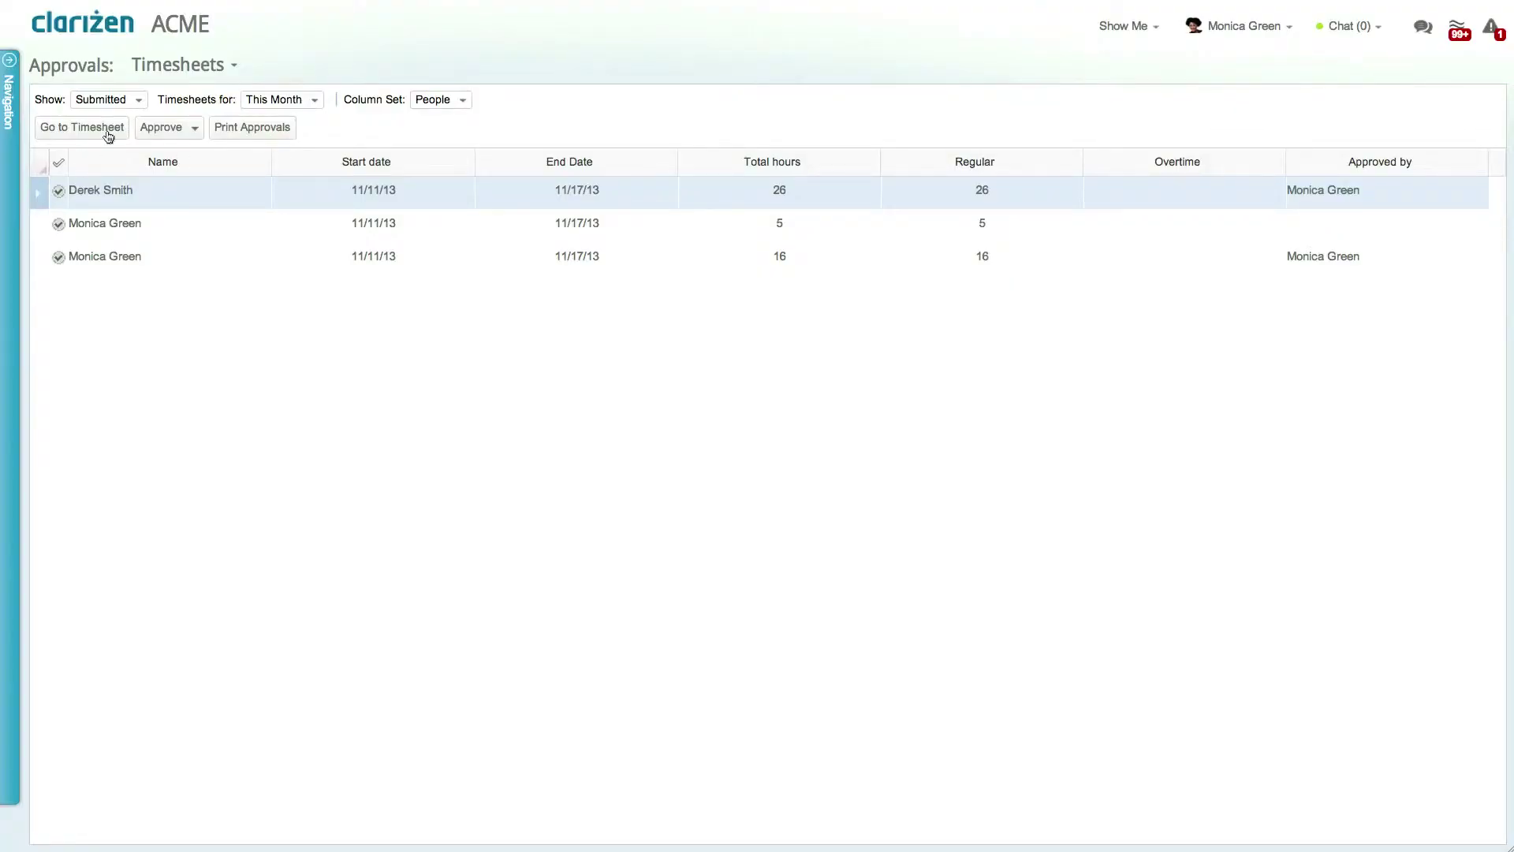
left_click(209, 69)
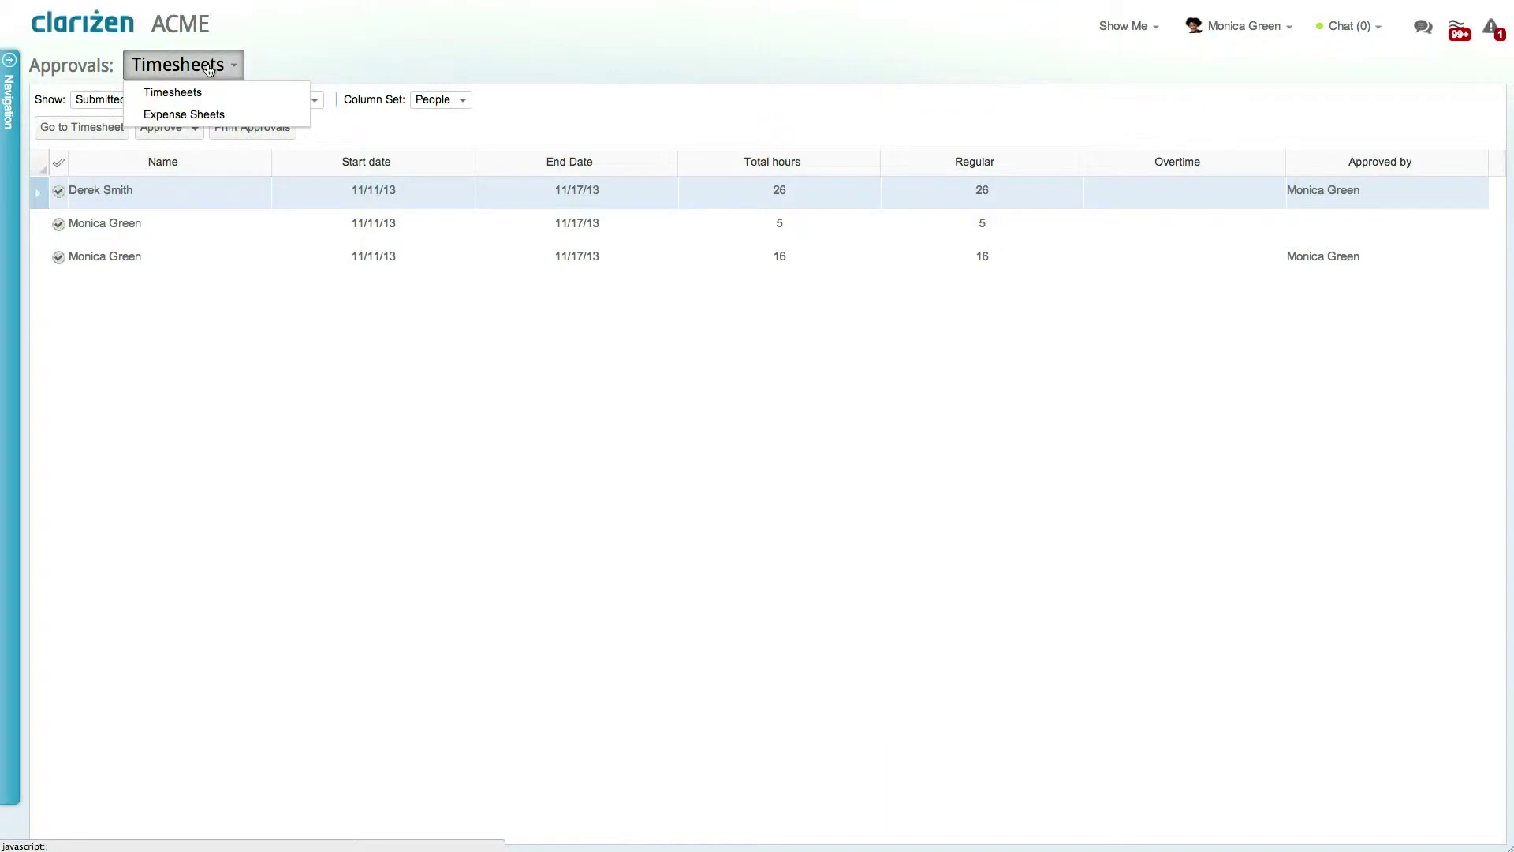
left_click(184, 114)
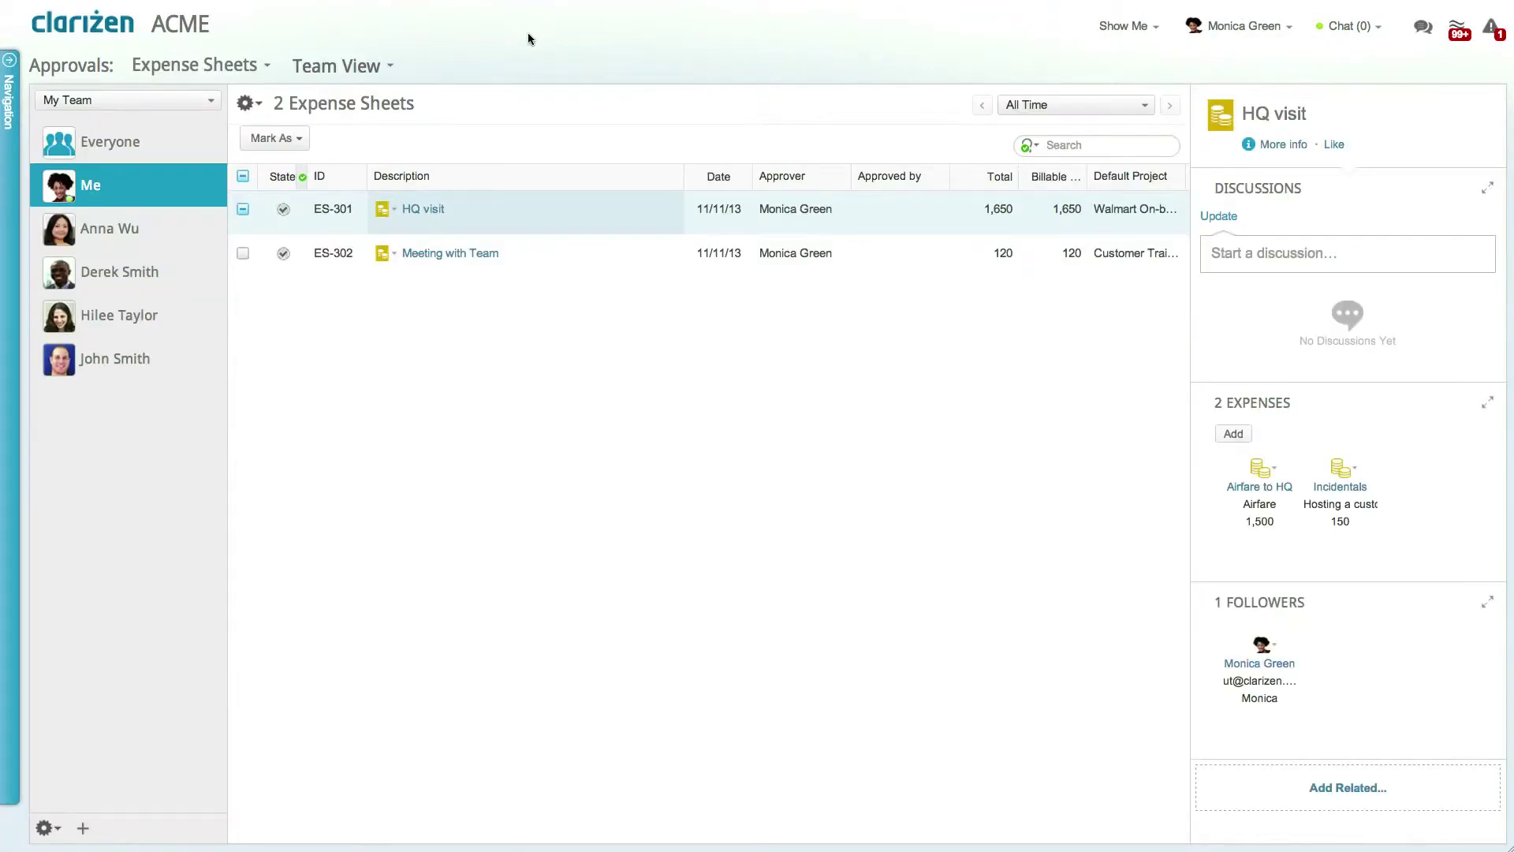
left_click(389, 65)
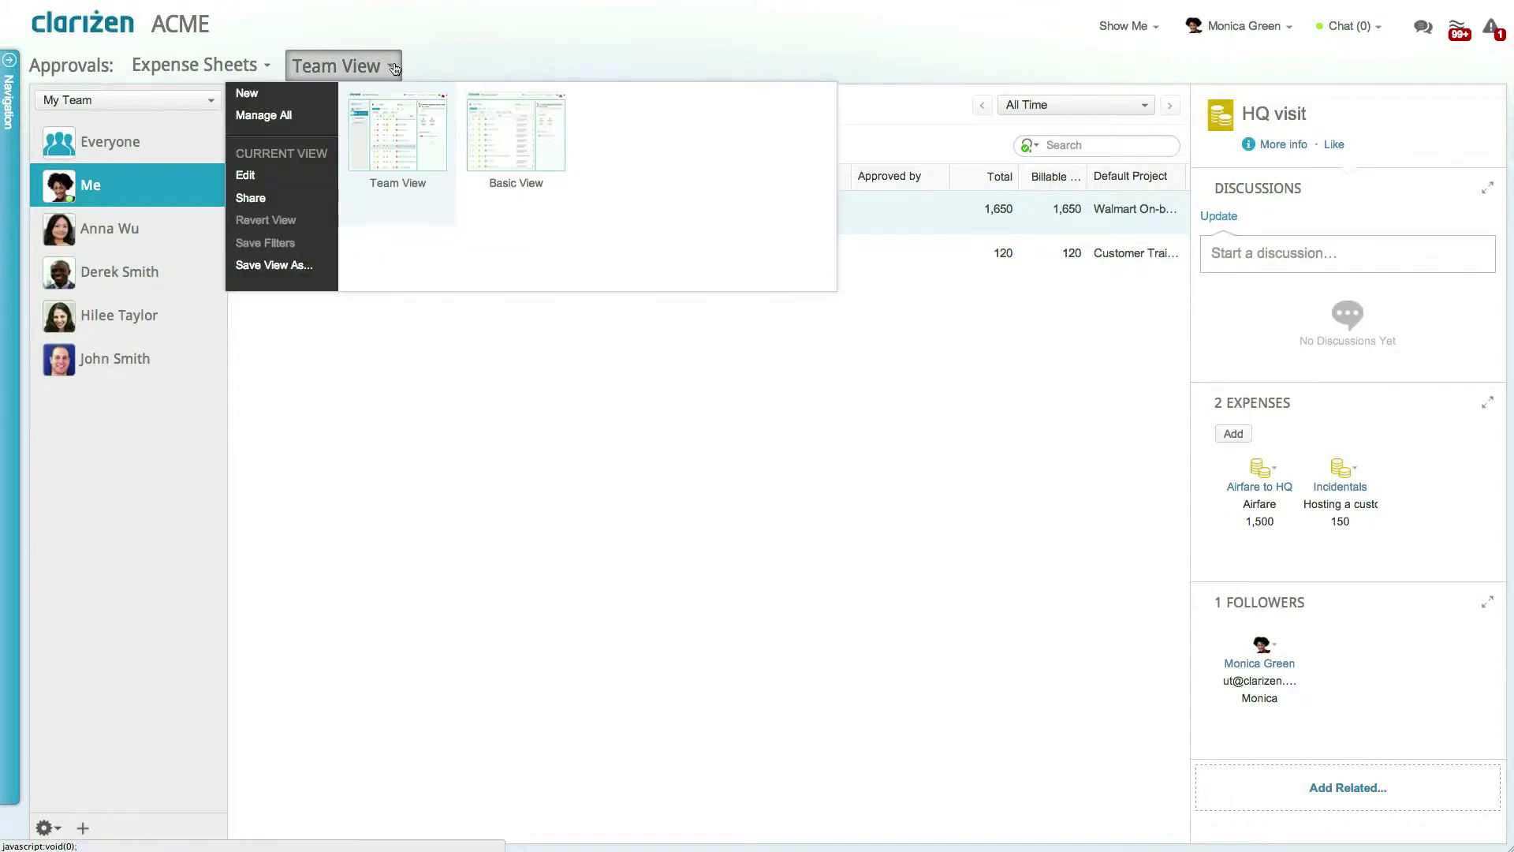
left_click(400, 104)
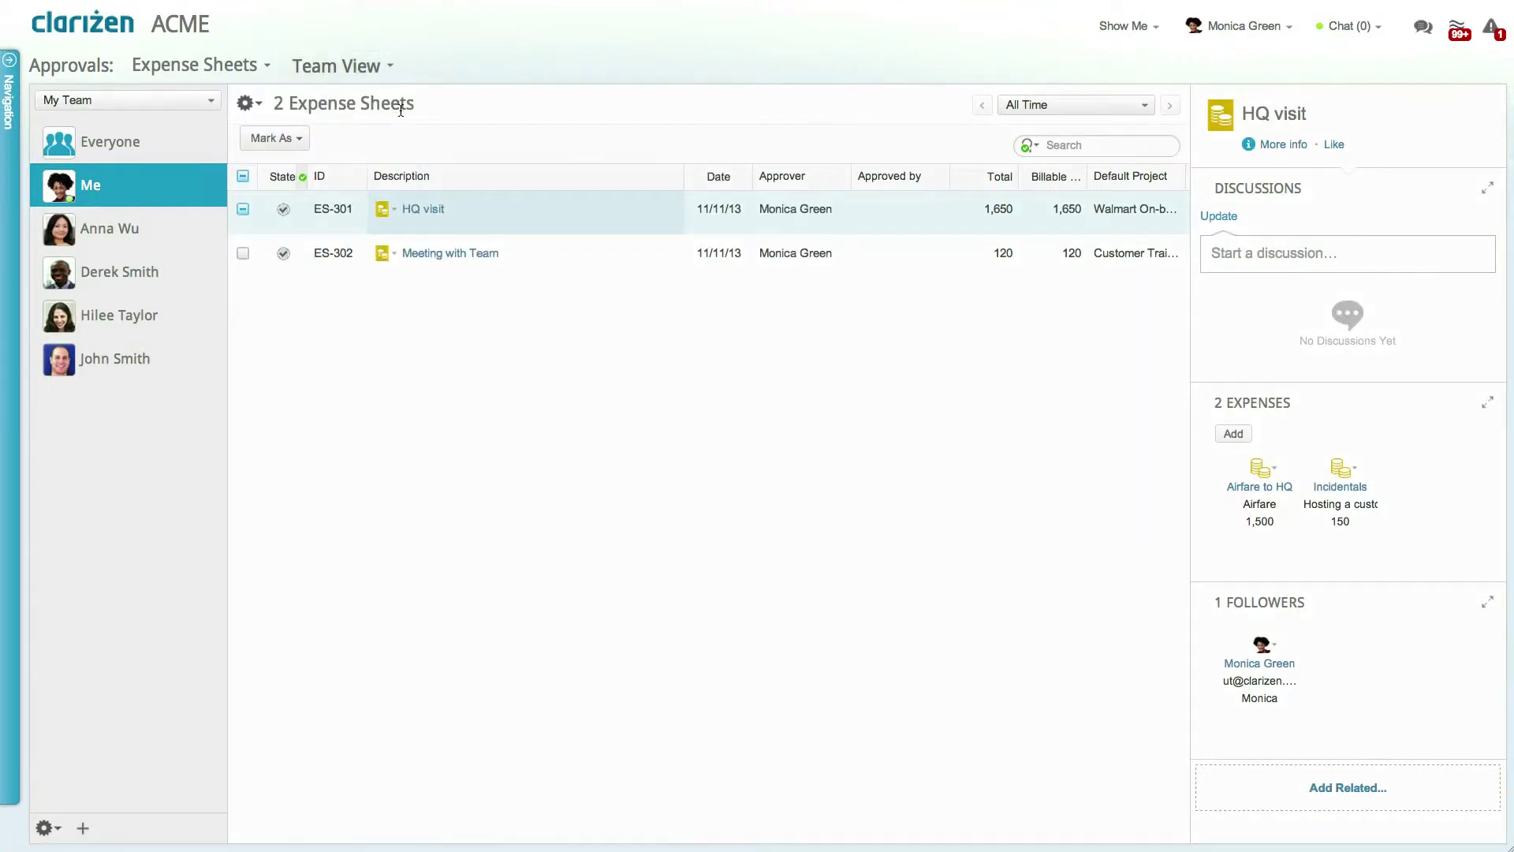
left_click(212, 101)
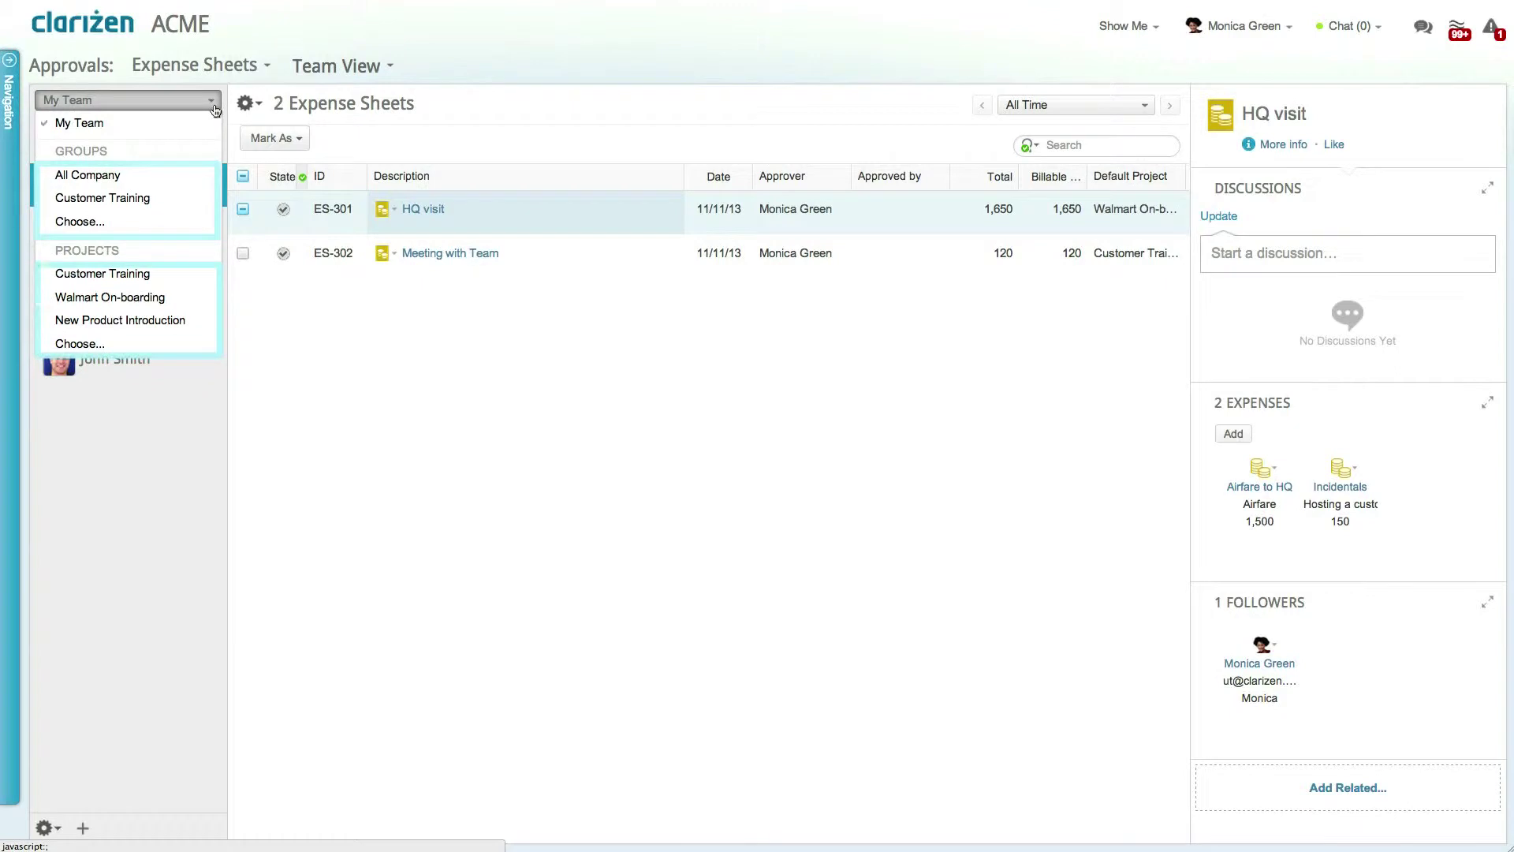
left_click(212, 103)
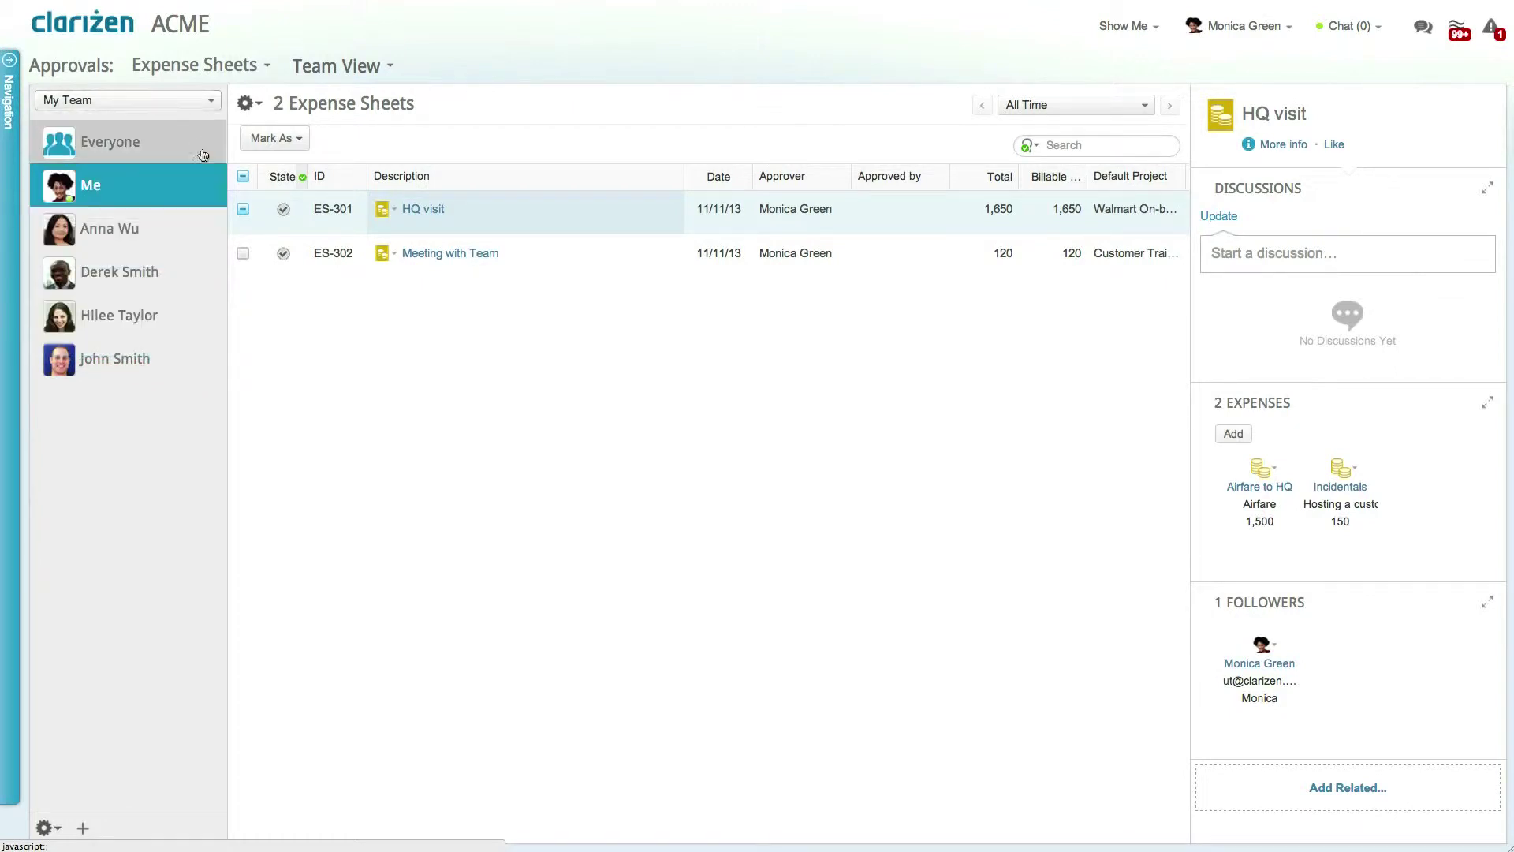
Filter the team member's expense sheets to State: Submitted and preview the Taxi receipt.jpg
left_click(190, 228)
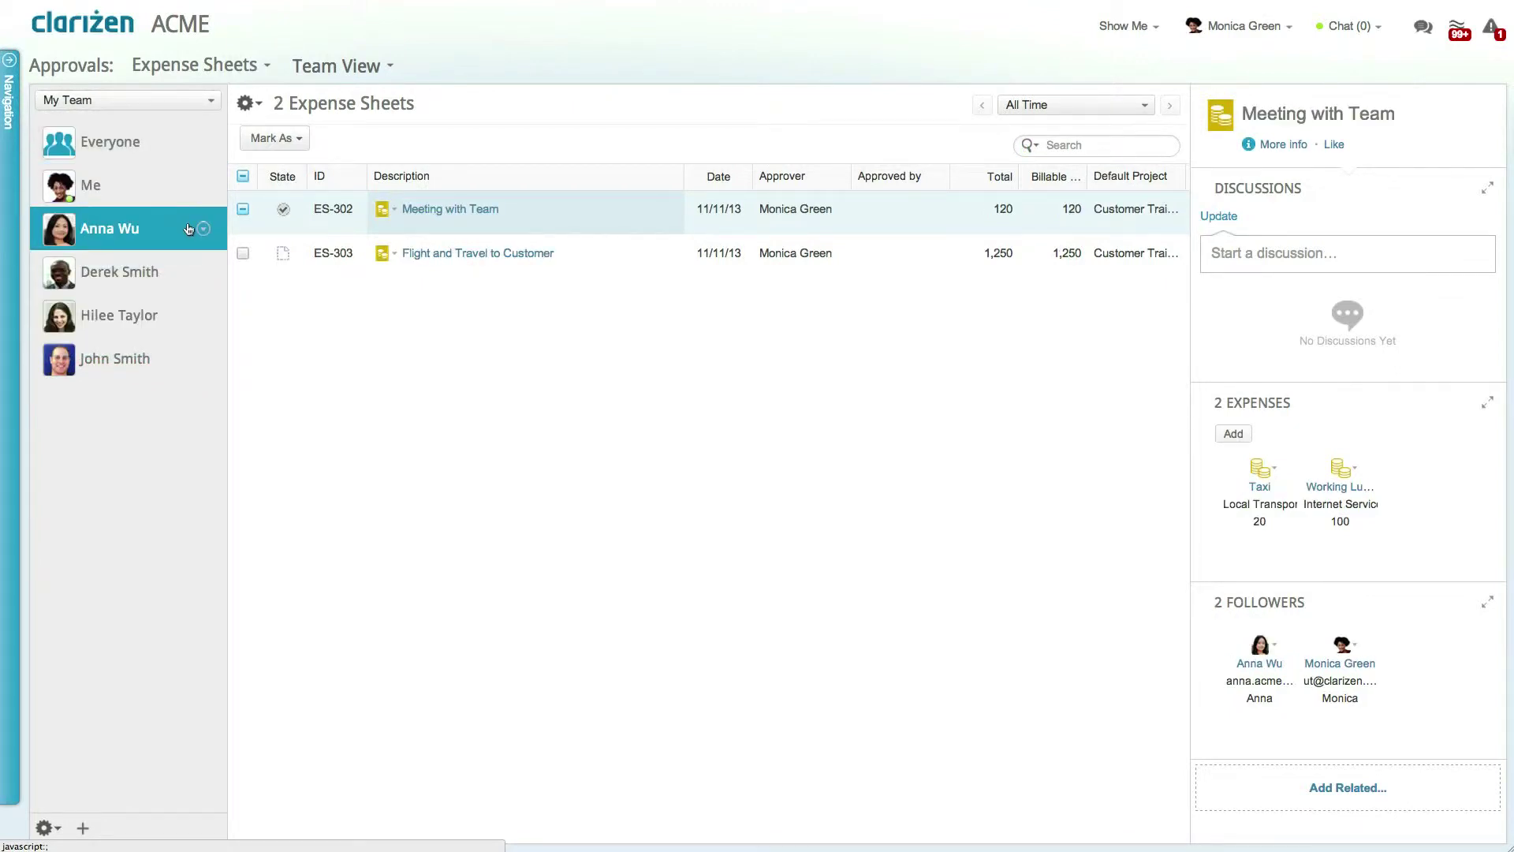
left_click(1031, 146)
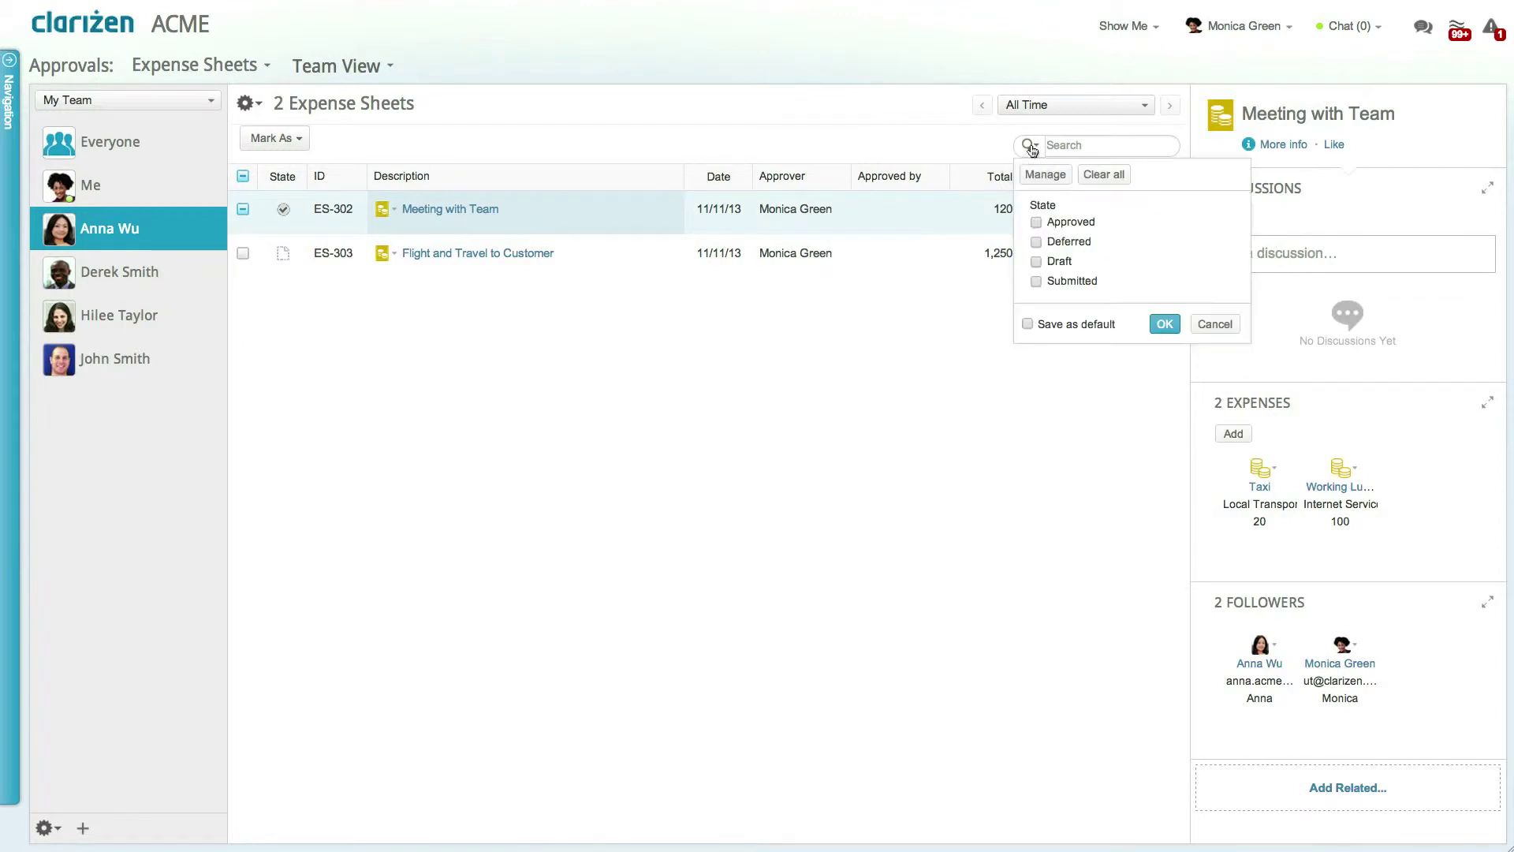
left_click(1036, 281)
left_click(1162, 324)
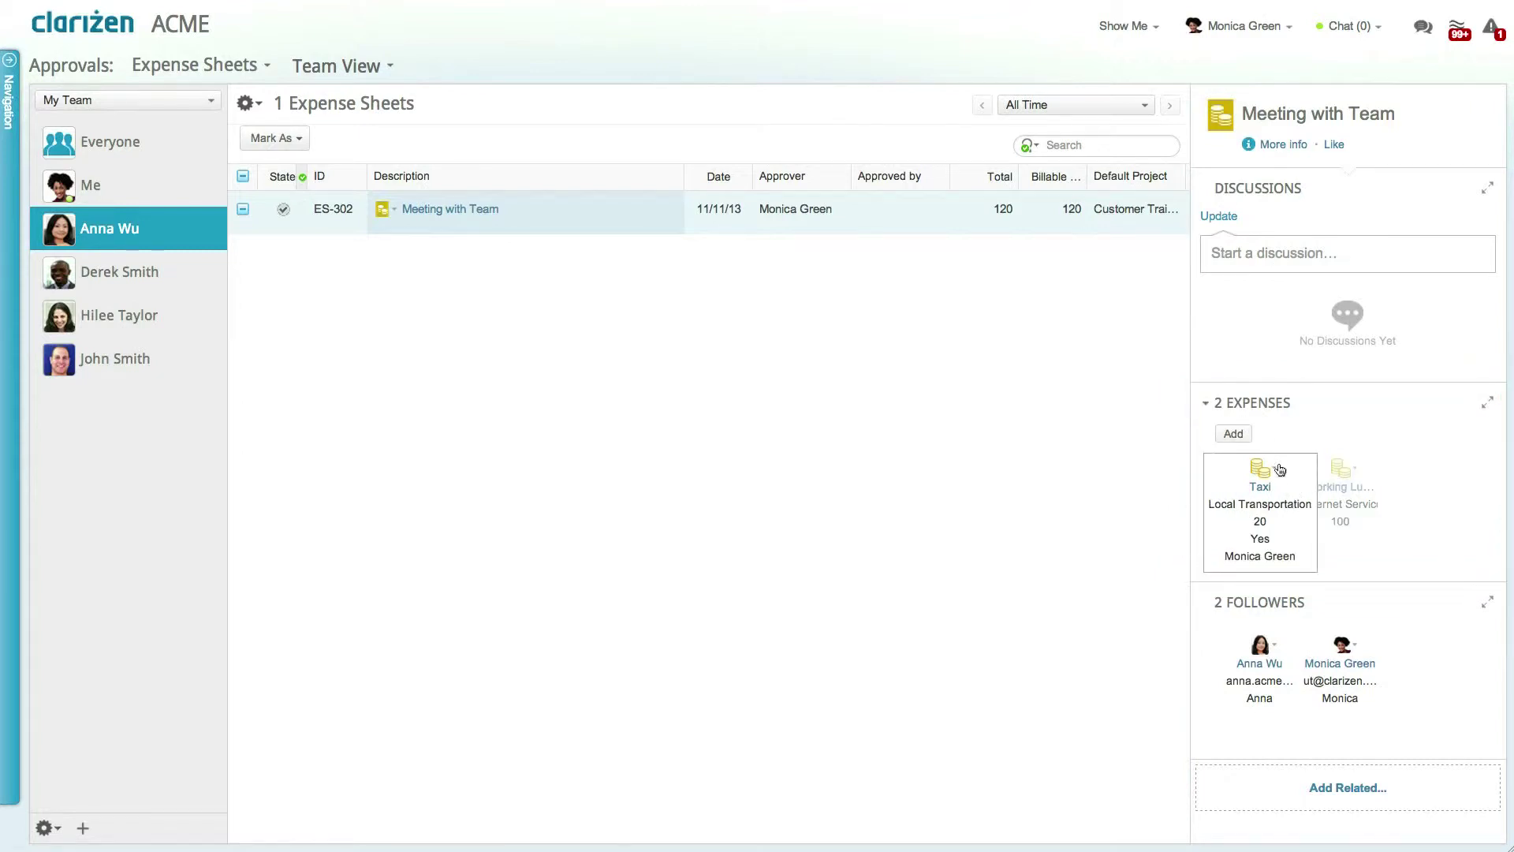
left_click(1304, 489)
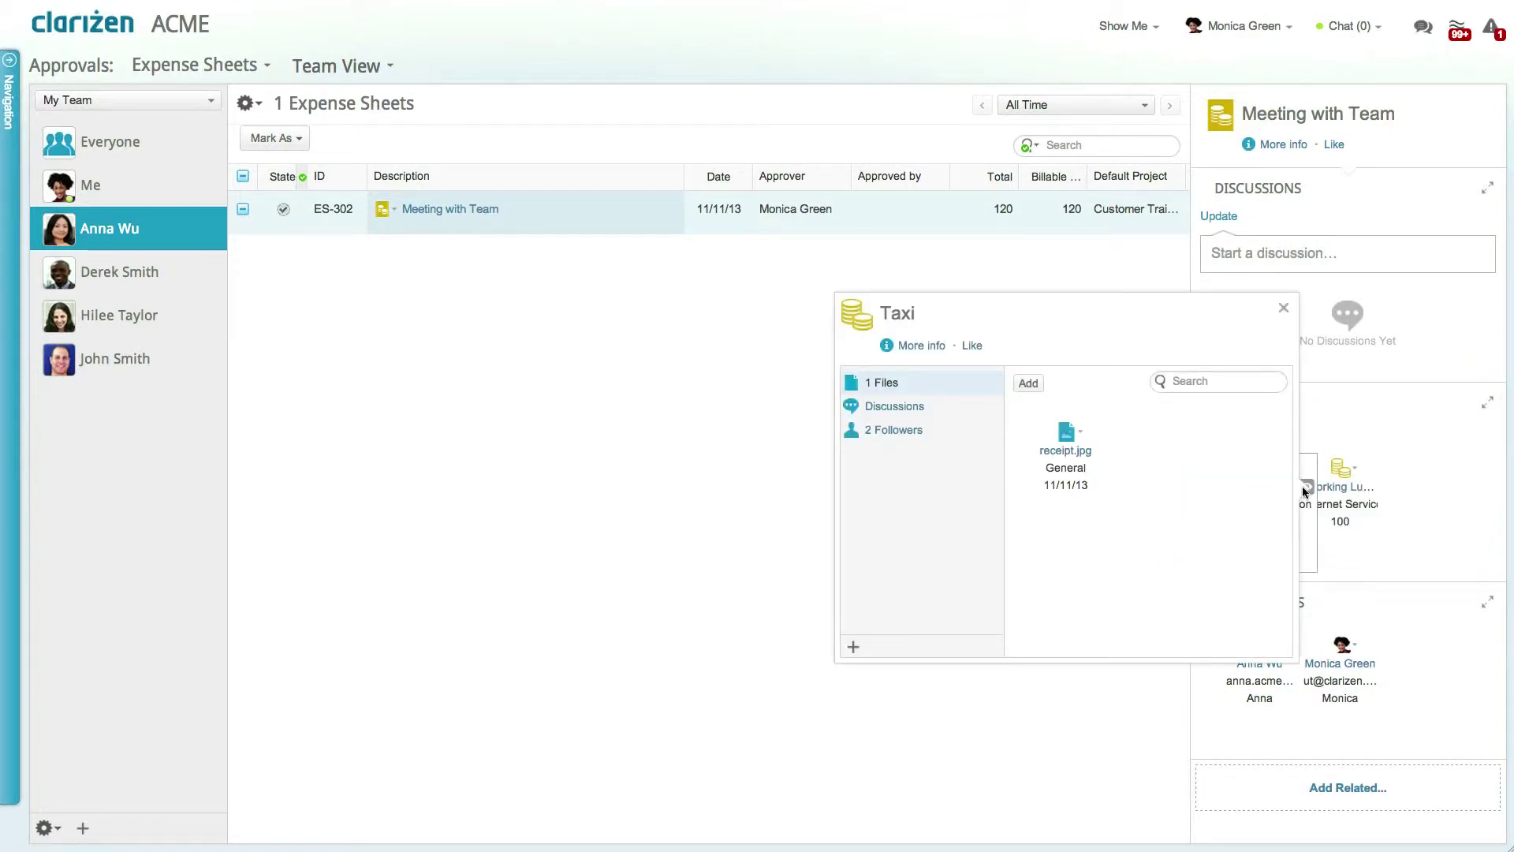
left_click(1065, 451)
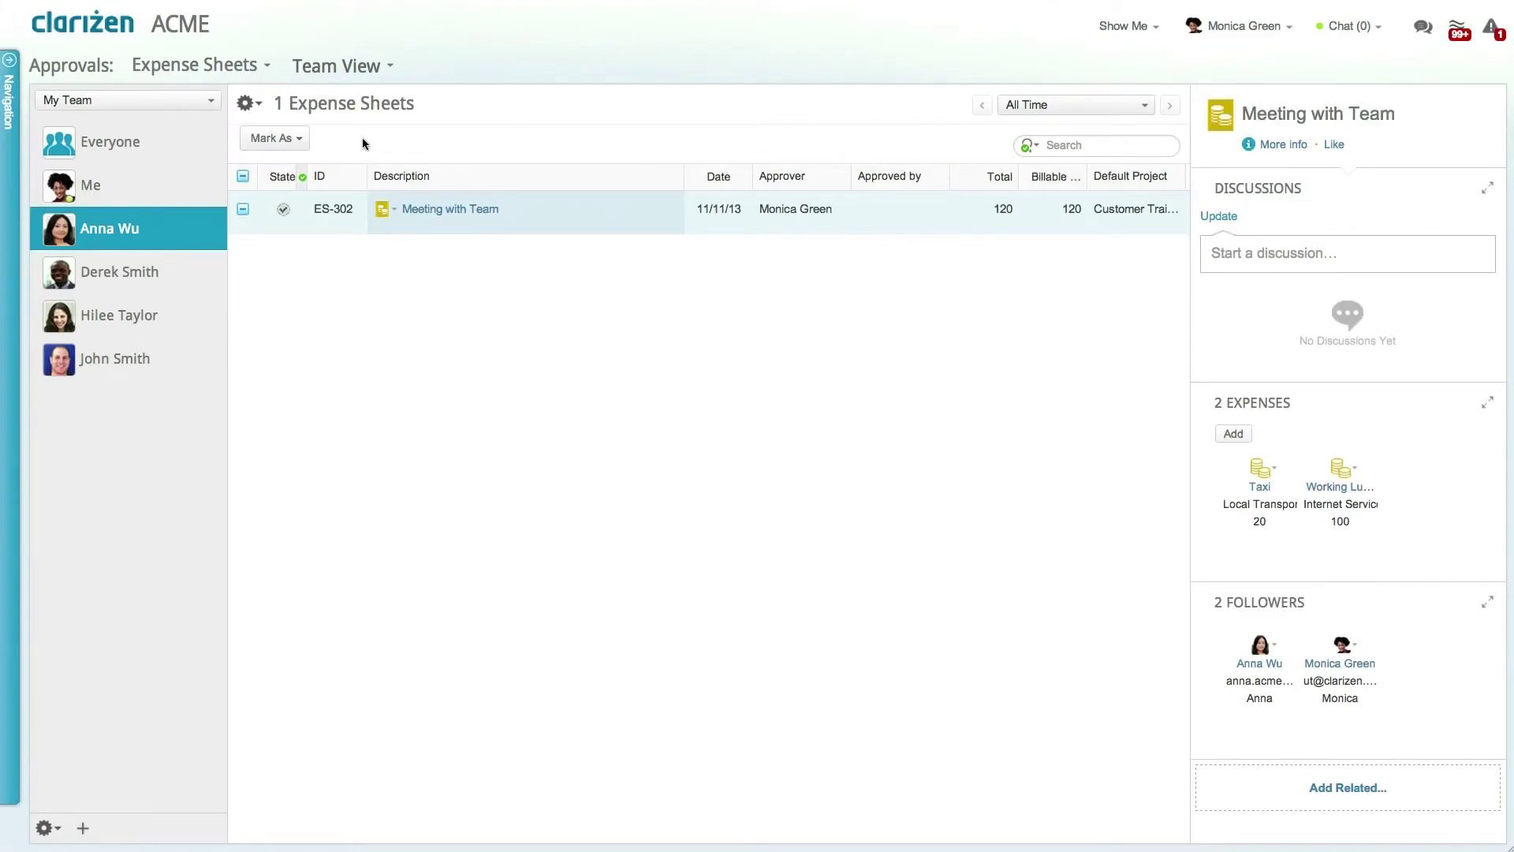
Mark the Meeting with Team expense sheet as Approved, then open its Customer Training project
left_click(299, 139)
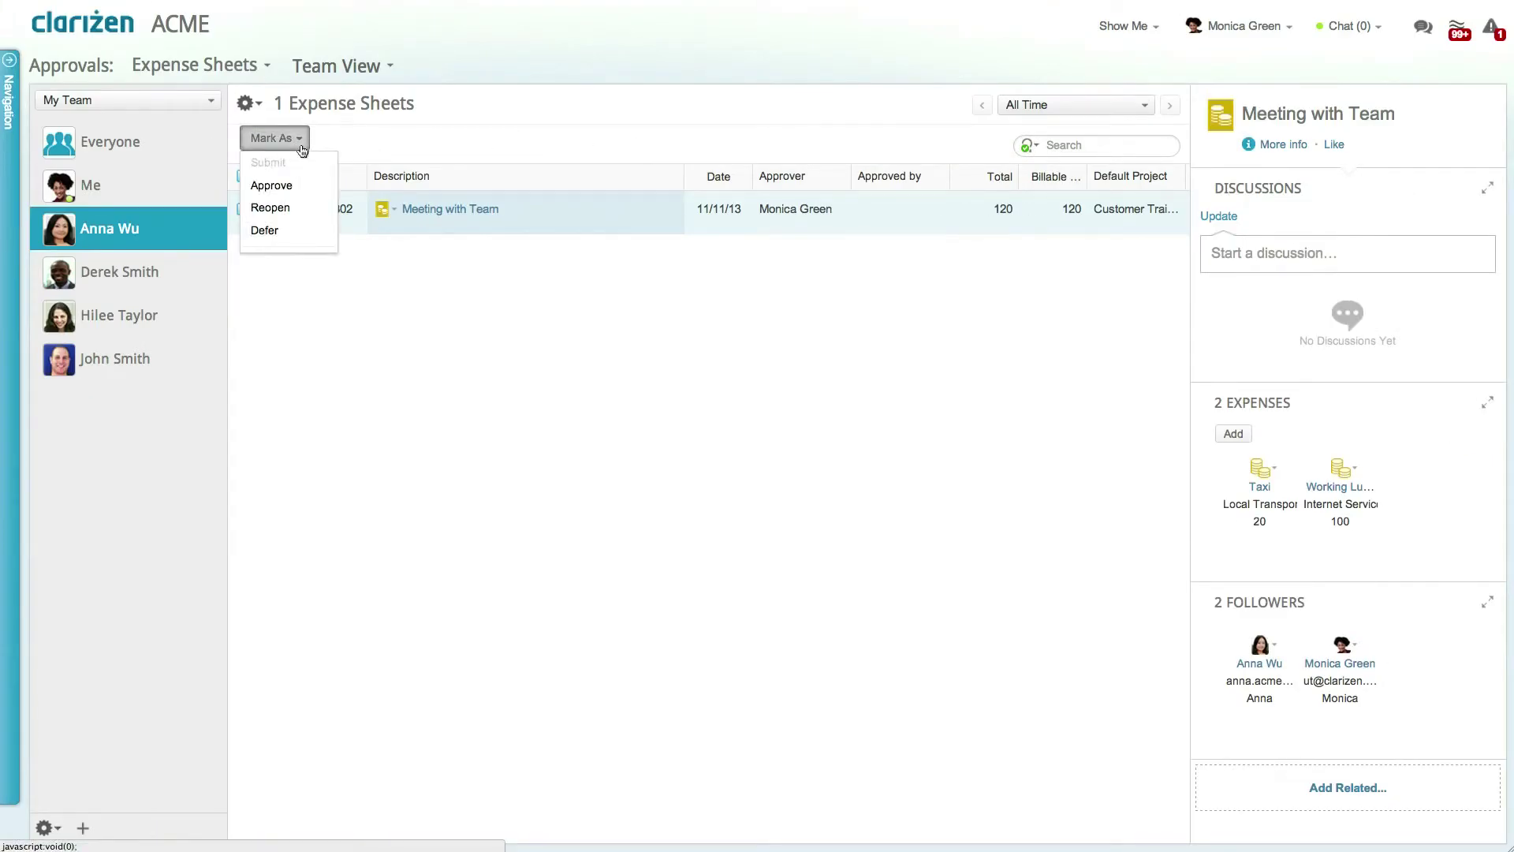
left_click(300, 185)
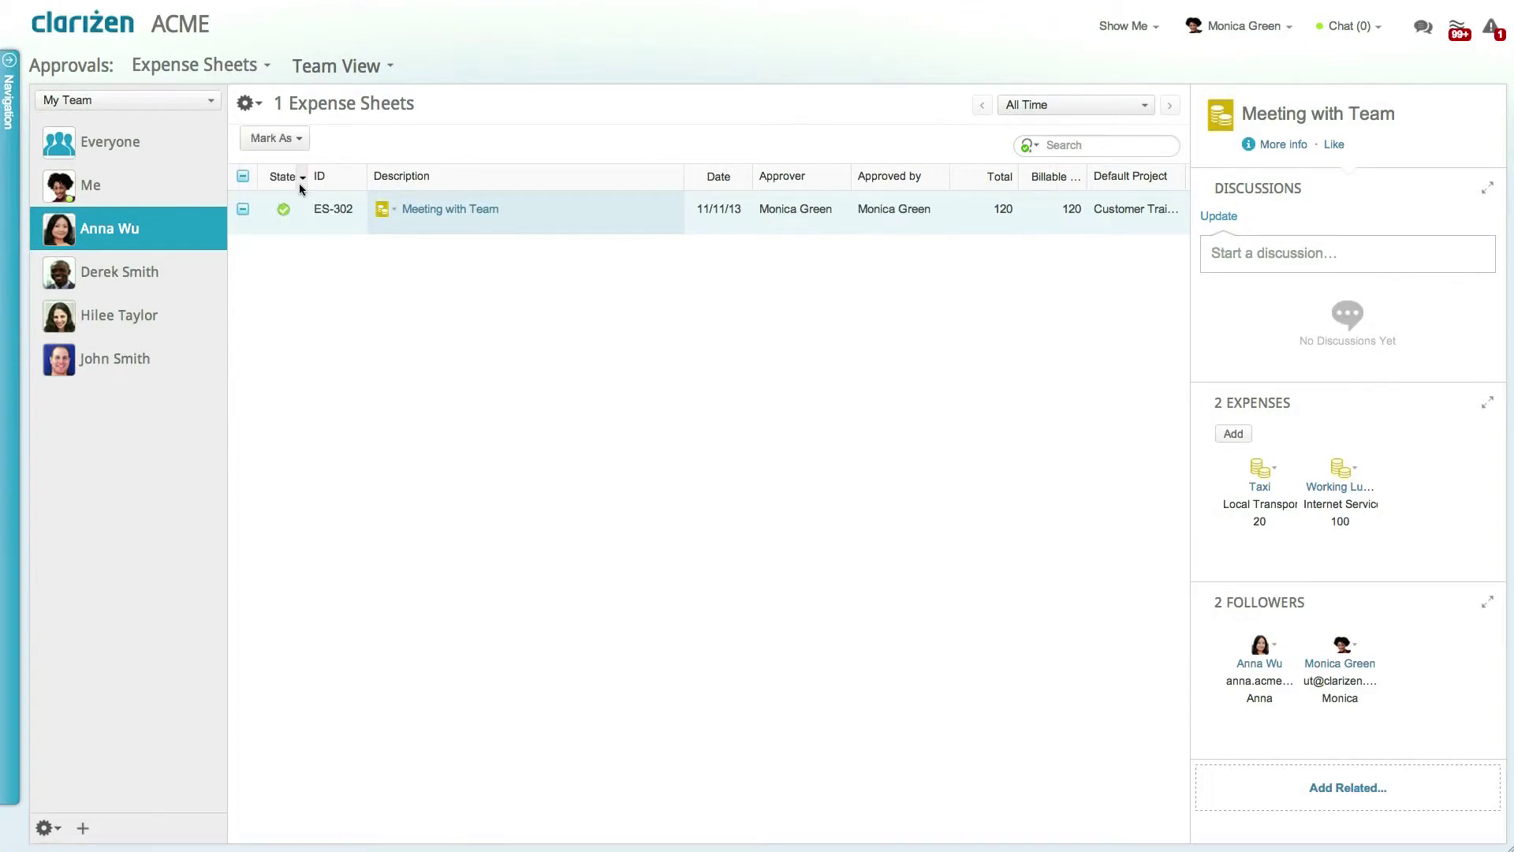
left_click(1156, 210)
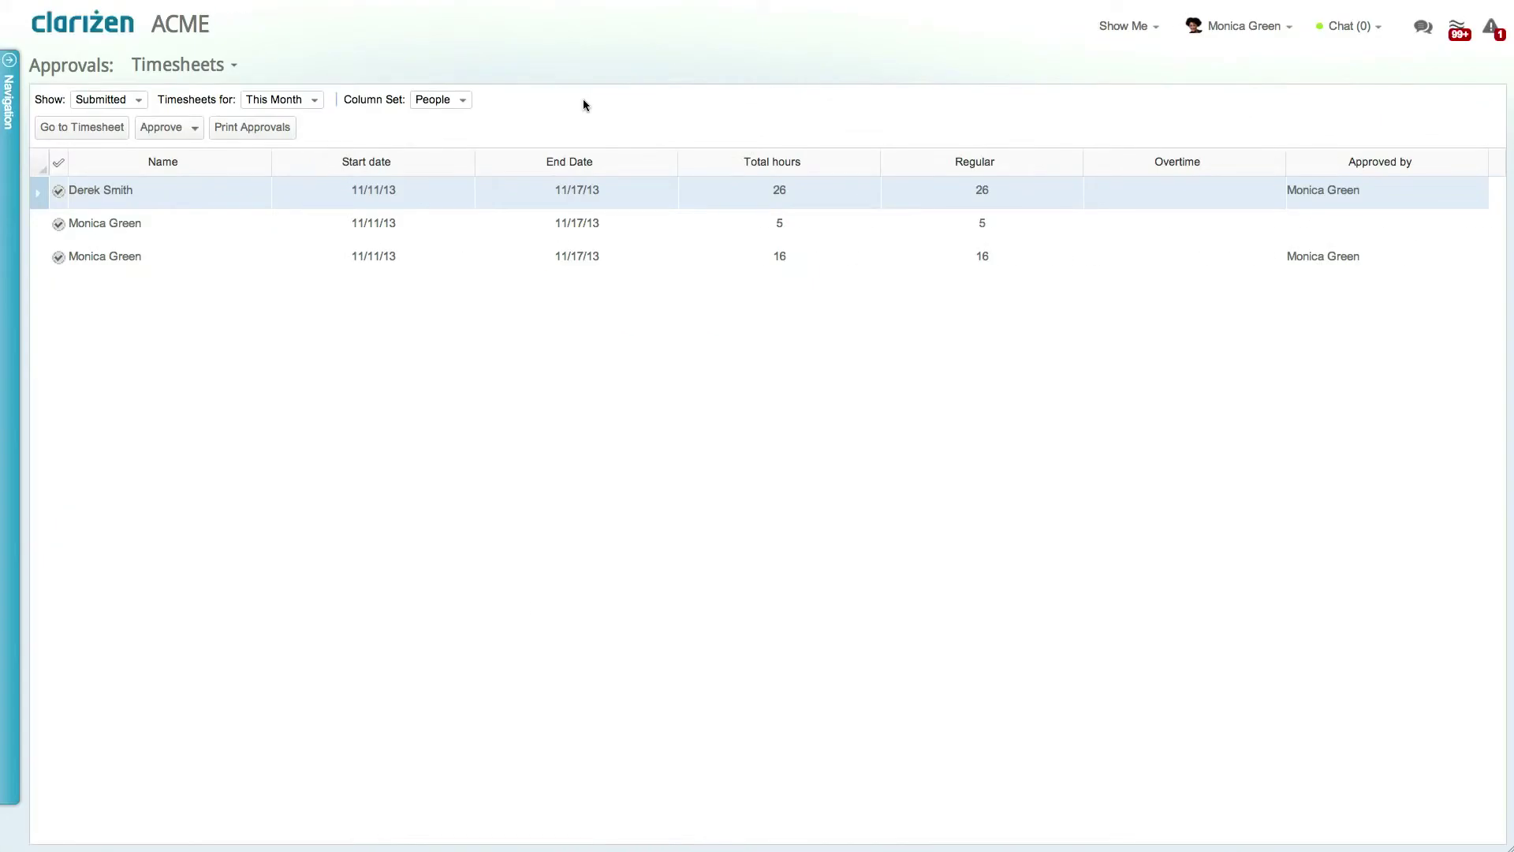
left_click(463, 101)
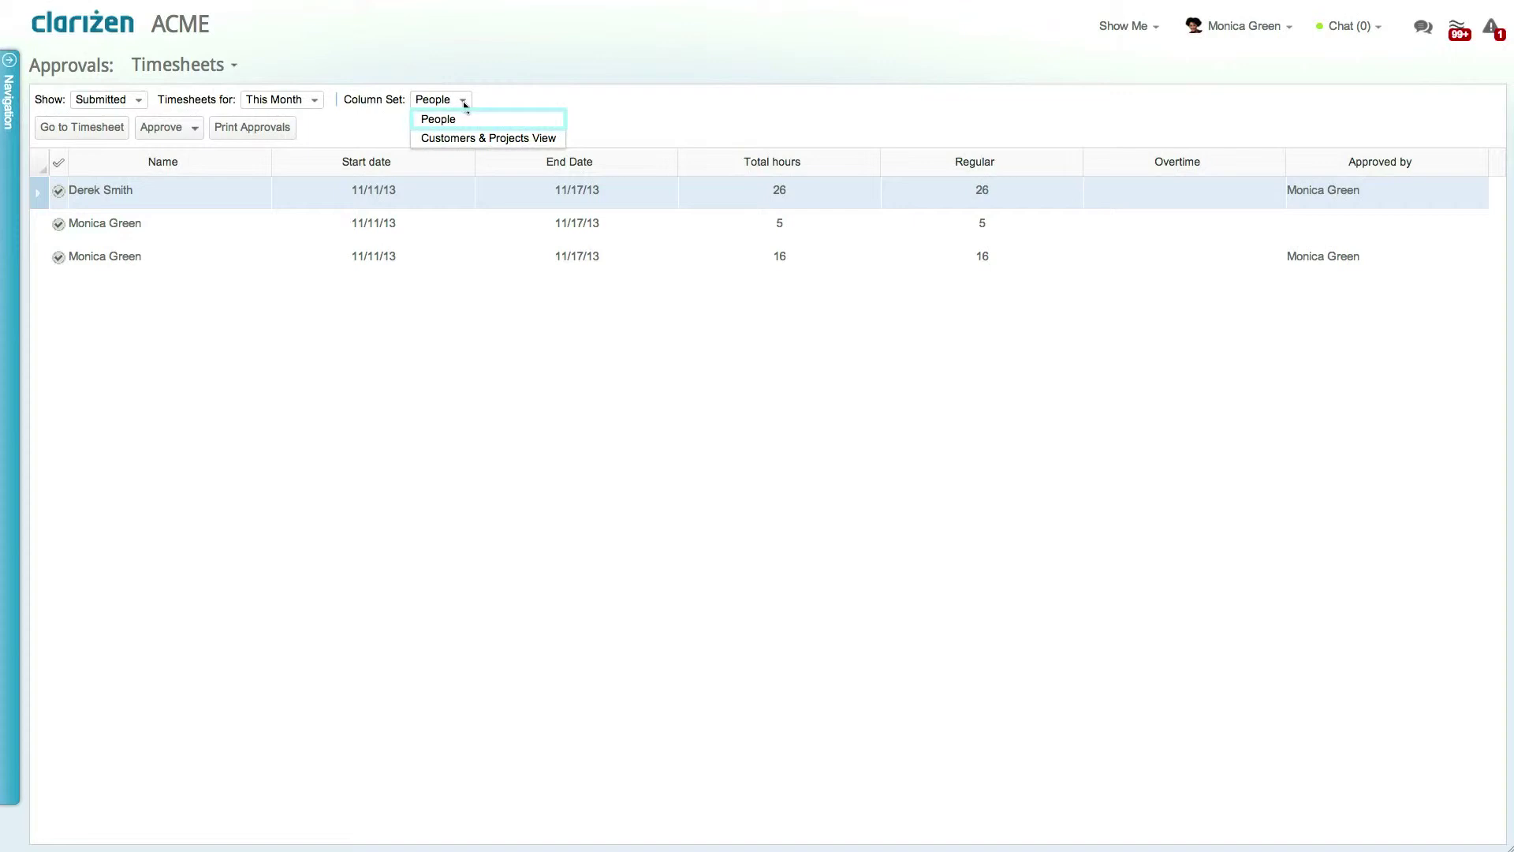
key("Down")
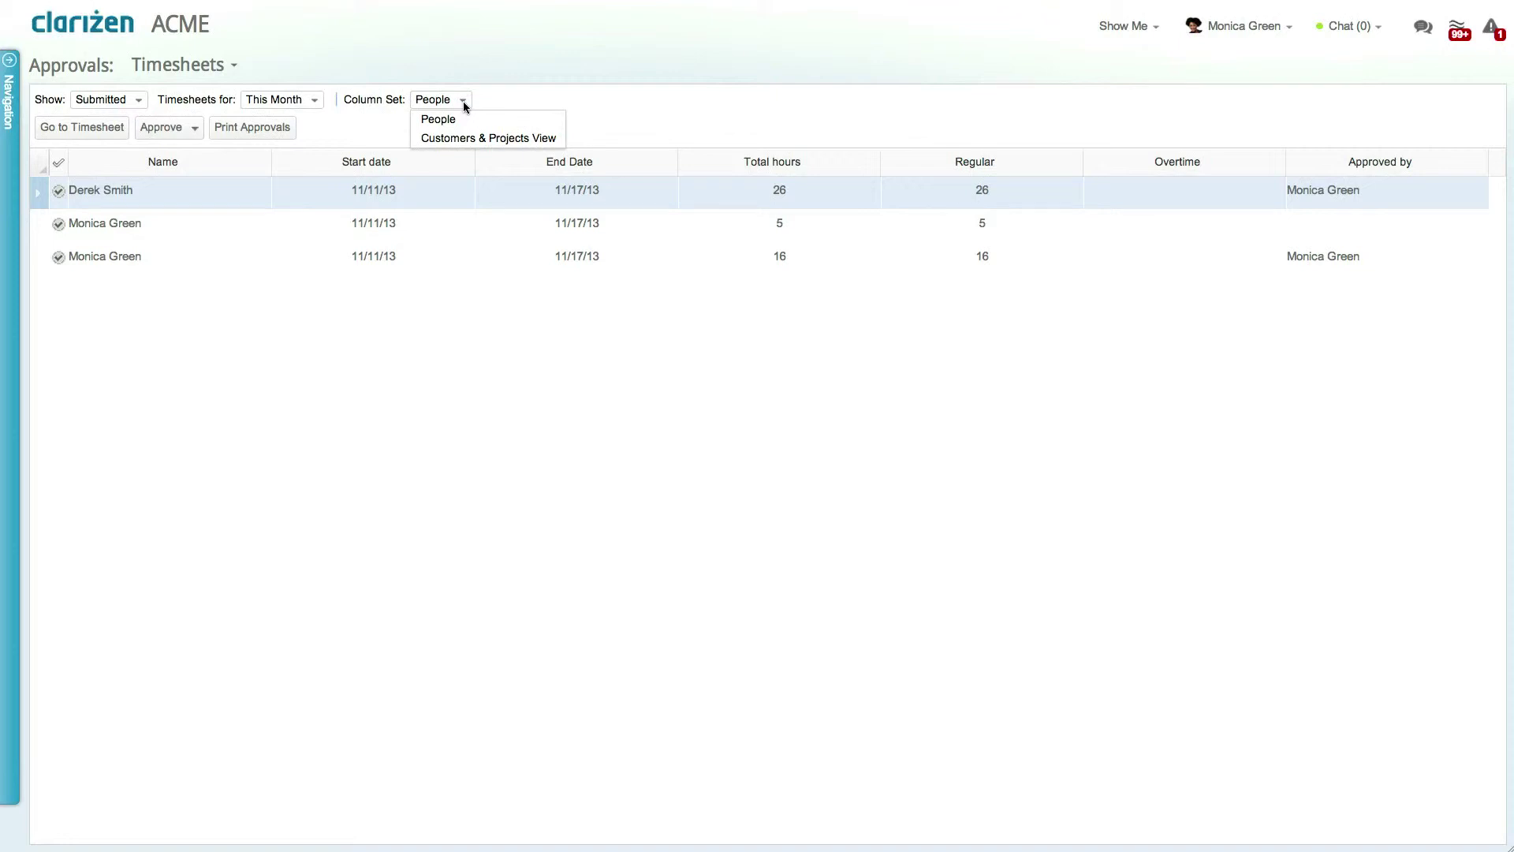
left_click(463, 107)
left_click(431, 225)
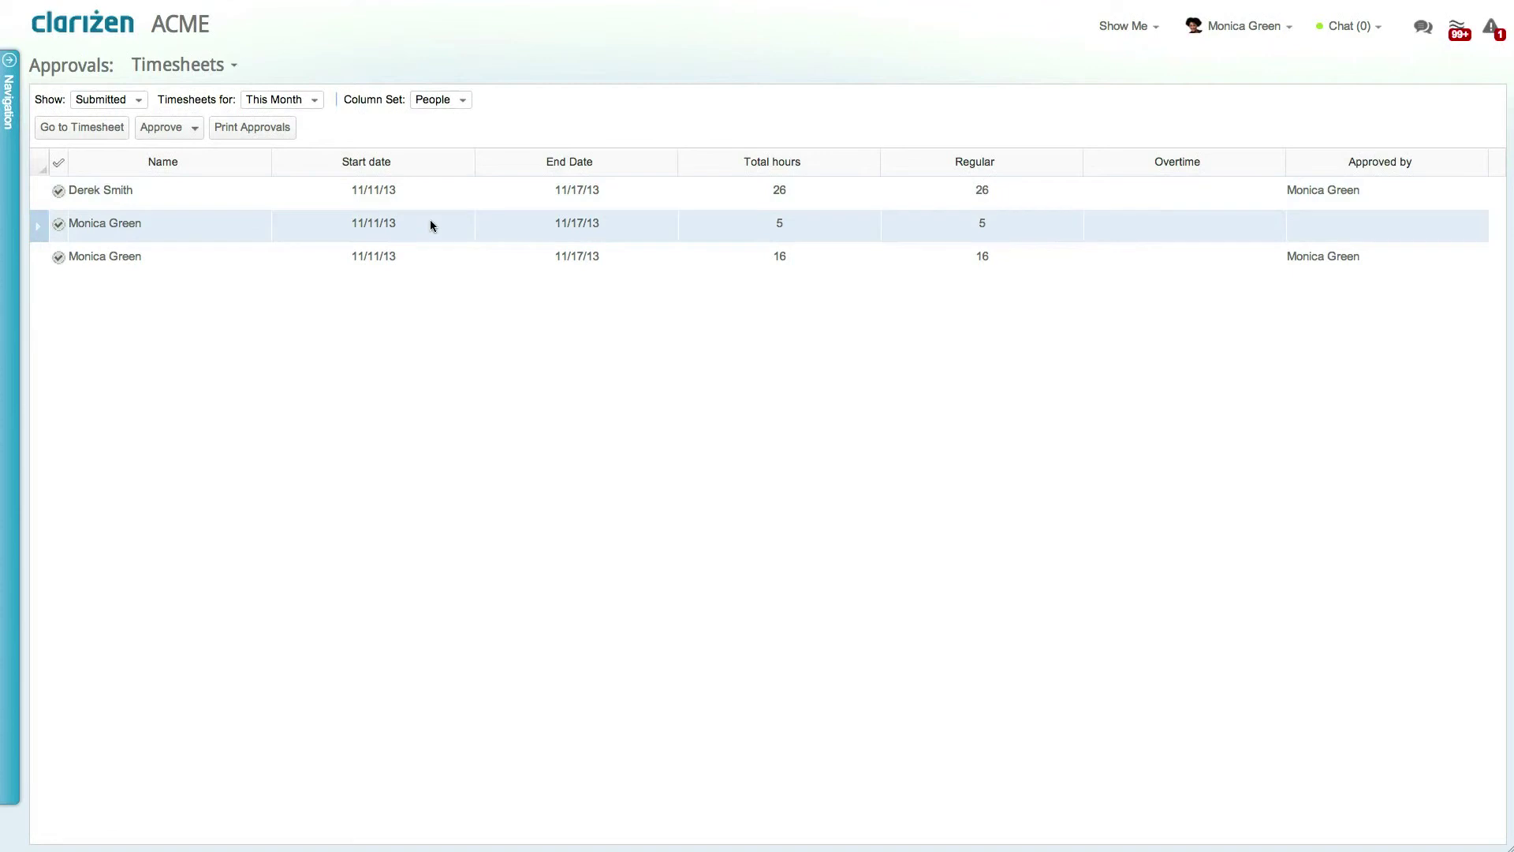
left_click(195, 129)
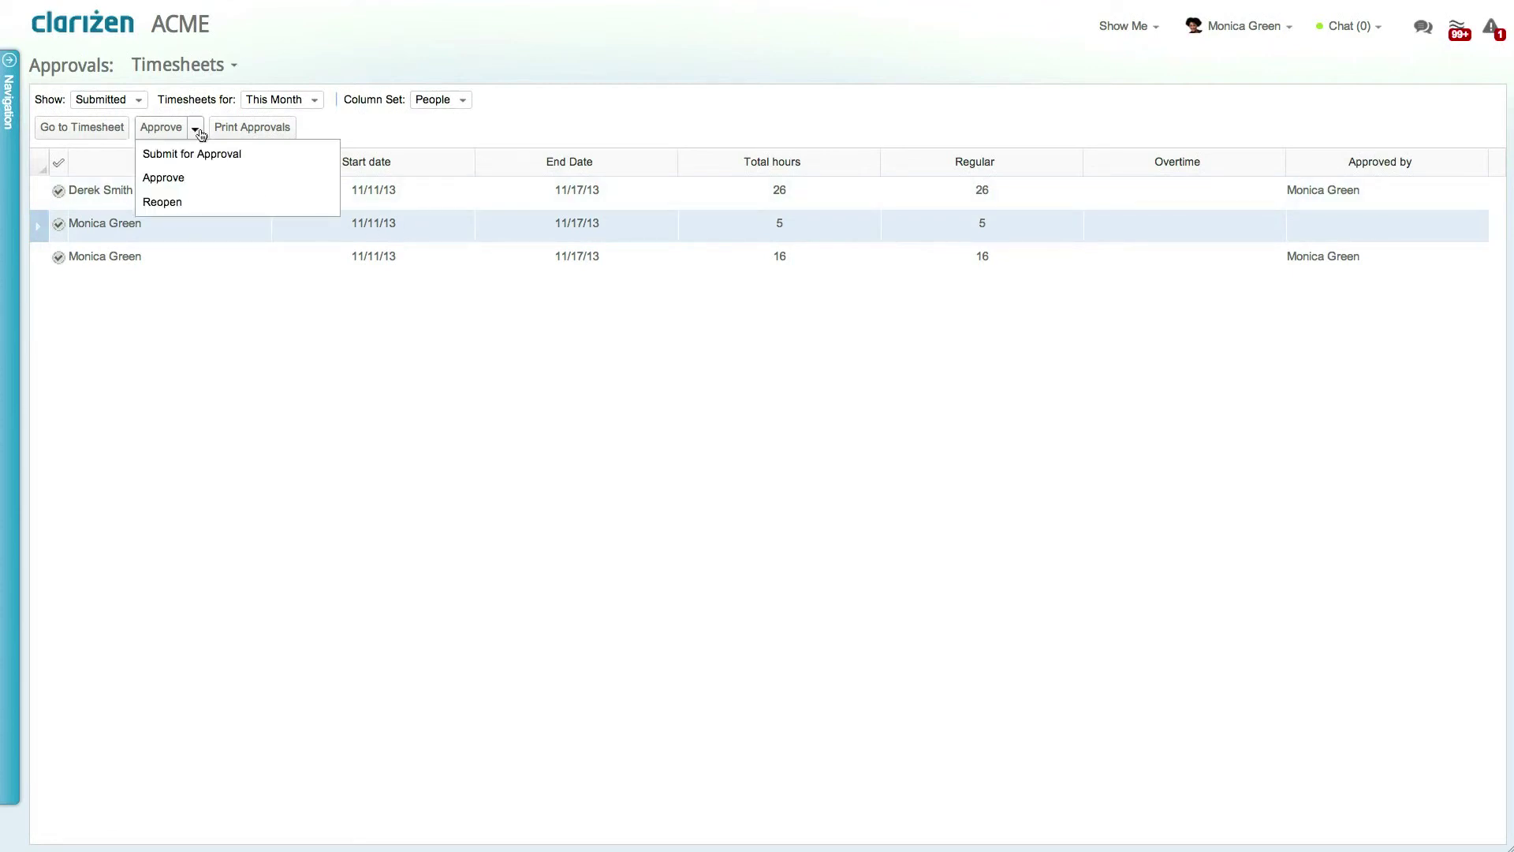
left_click(199, 131)
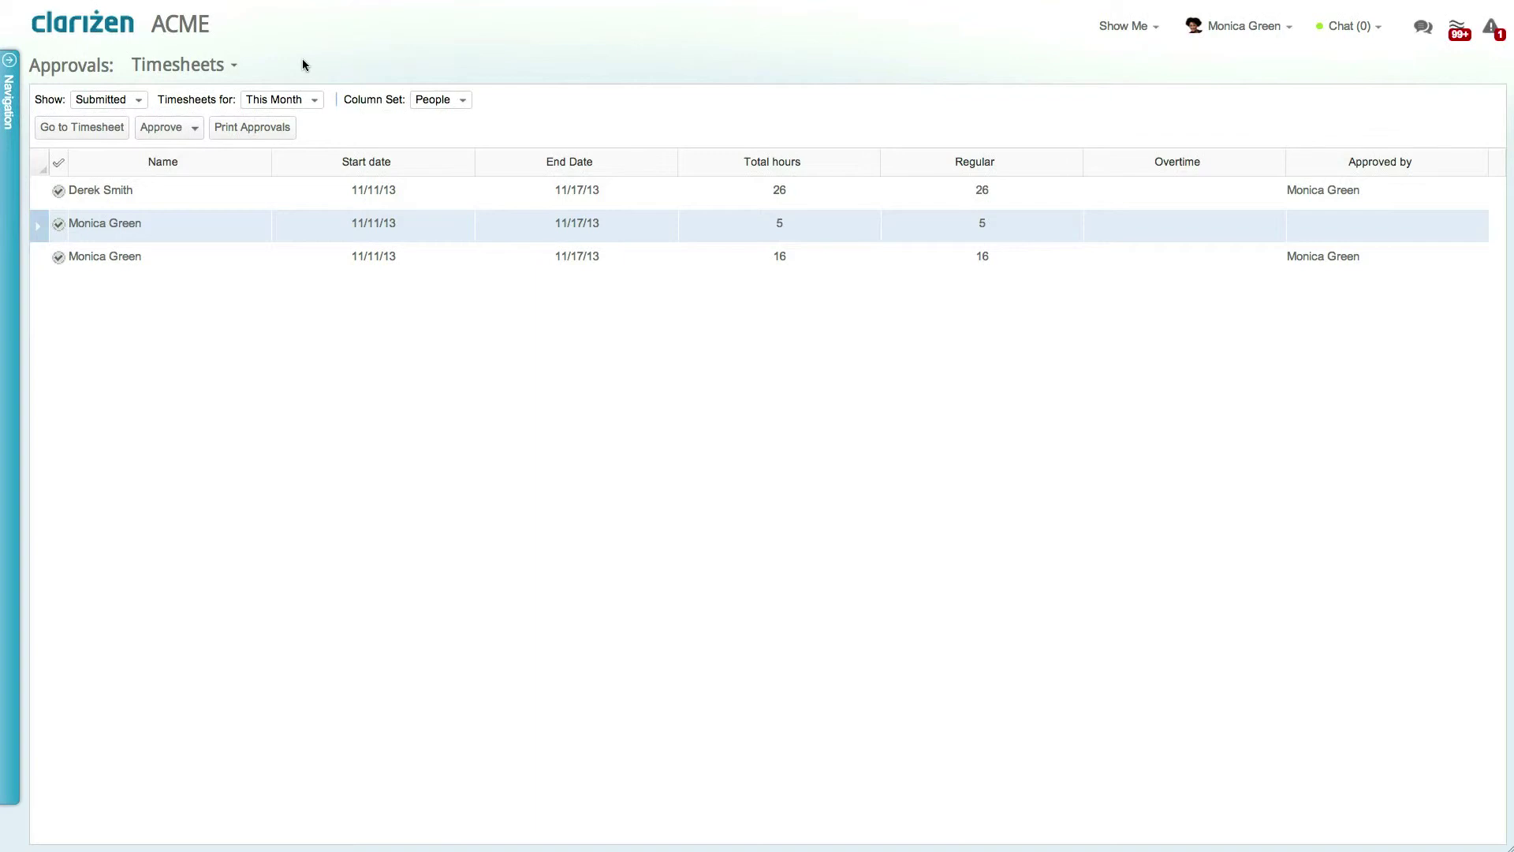
Open the timesheet, check the Mon 11 entry, and approve the first five work items
left_click(109, 130)
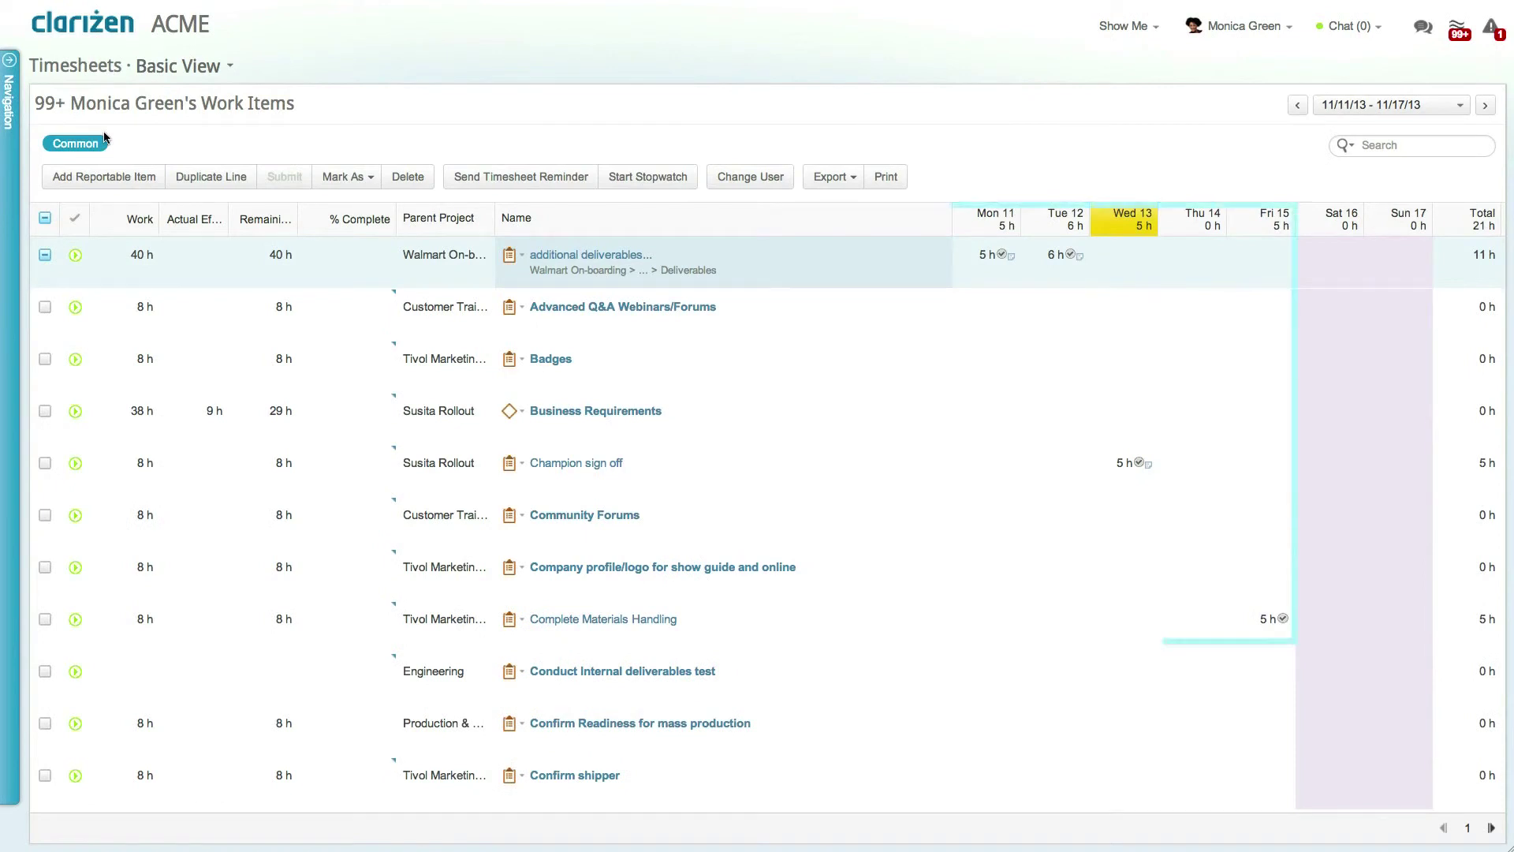
left_click(972, 268)
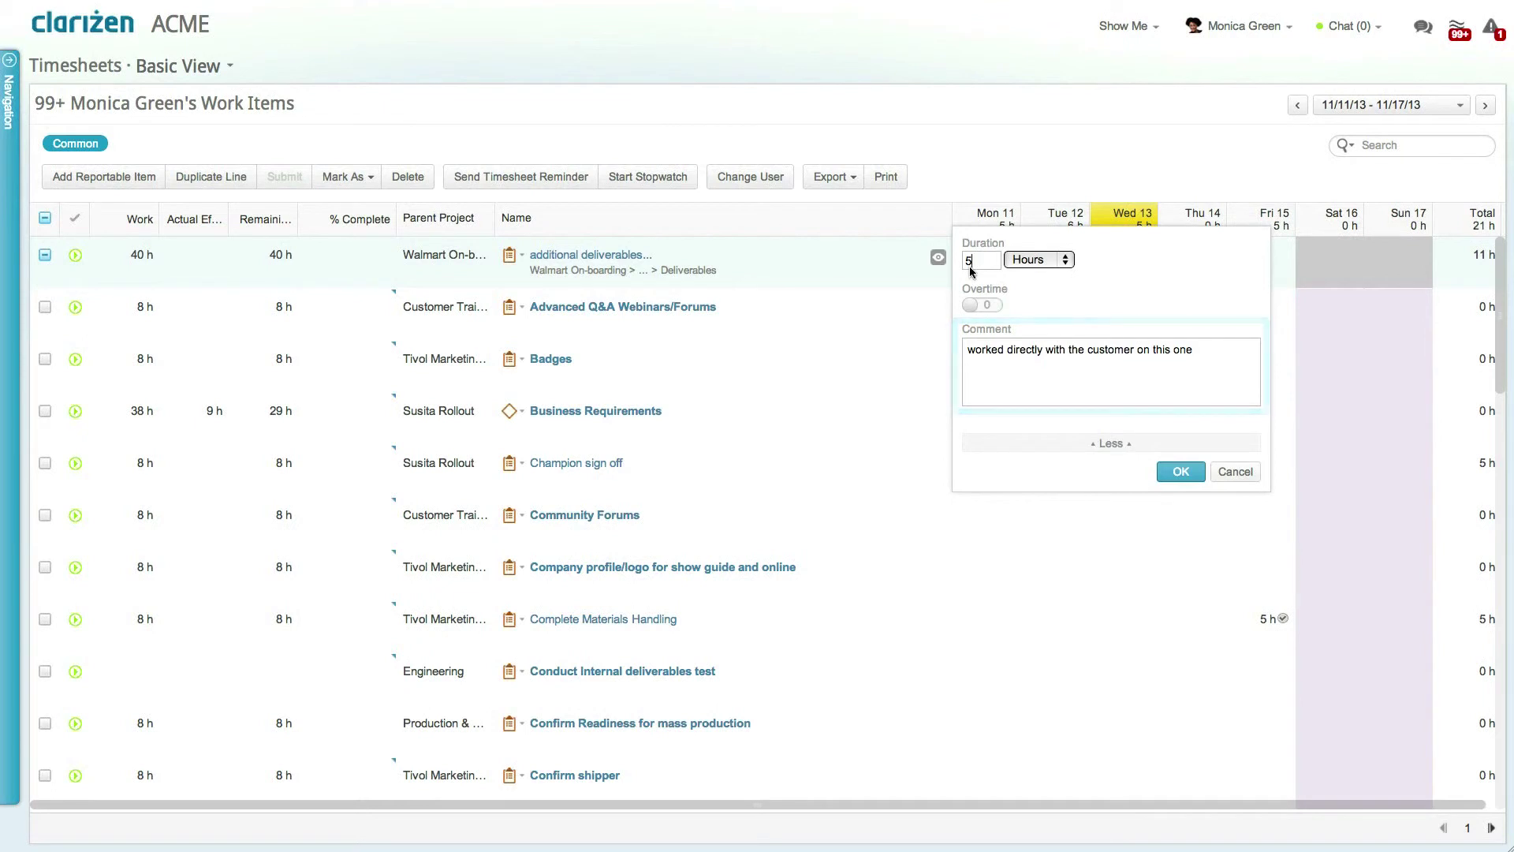
left_click(972, 182)
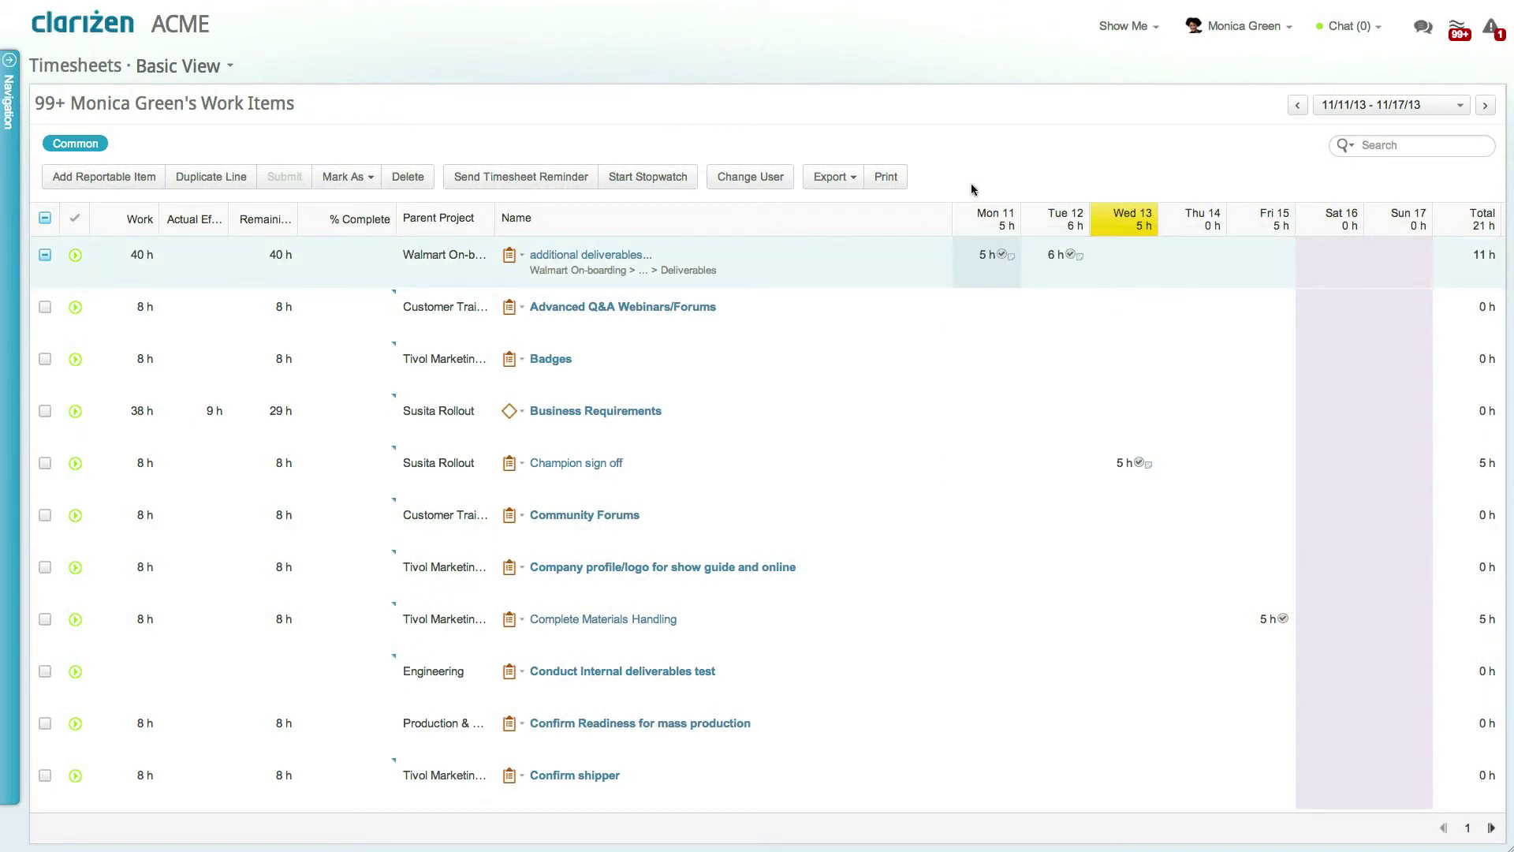
left_click_drag(963, 265, 963, 462)
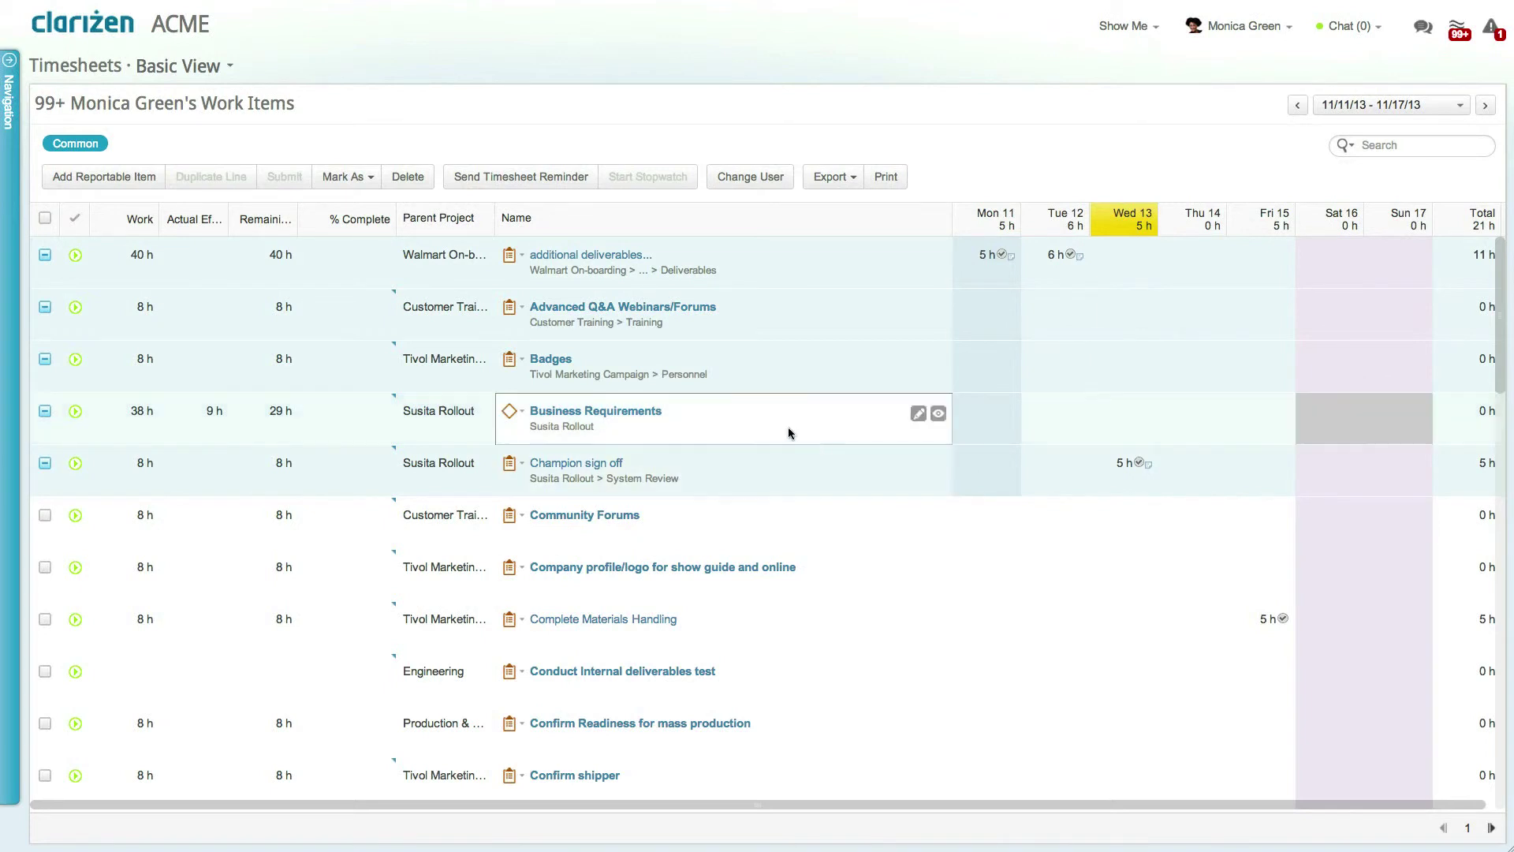
left_click(370, 182)
left_click(372, 201)
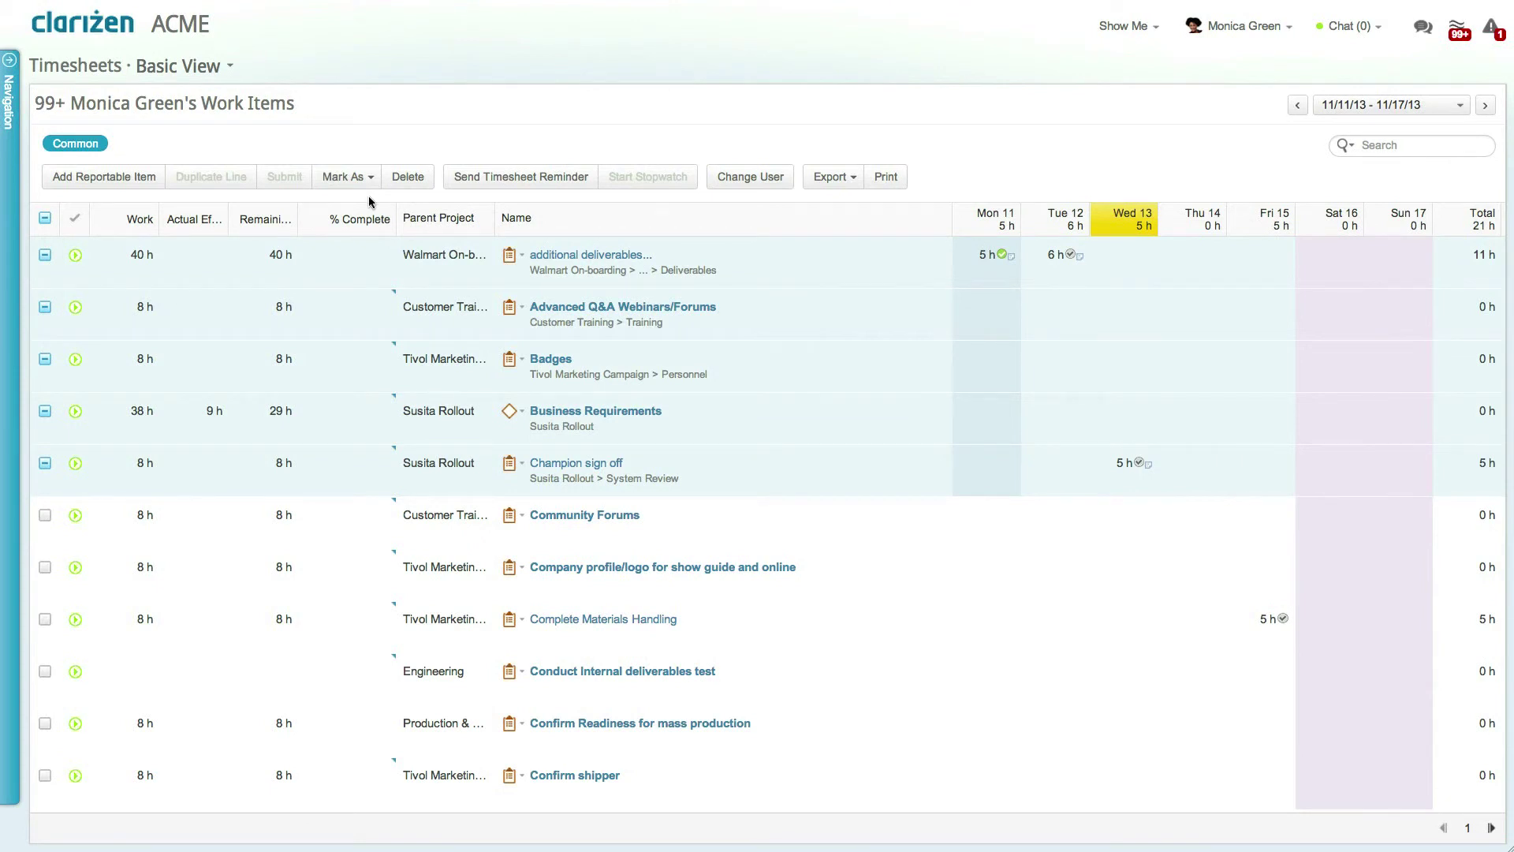
Toggle the select-all work item checkbox and reopen the timesheet's Mark As actions
left_click(45, 218)
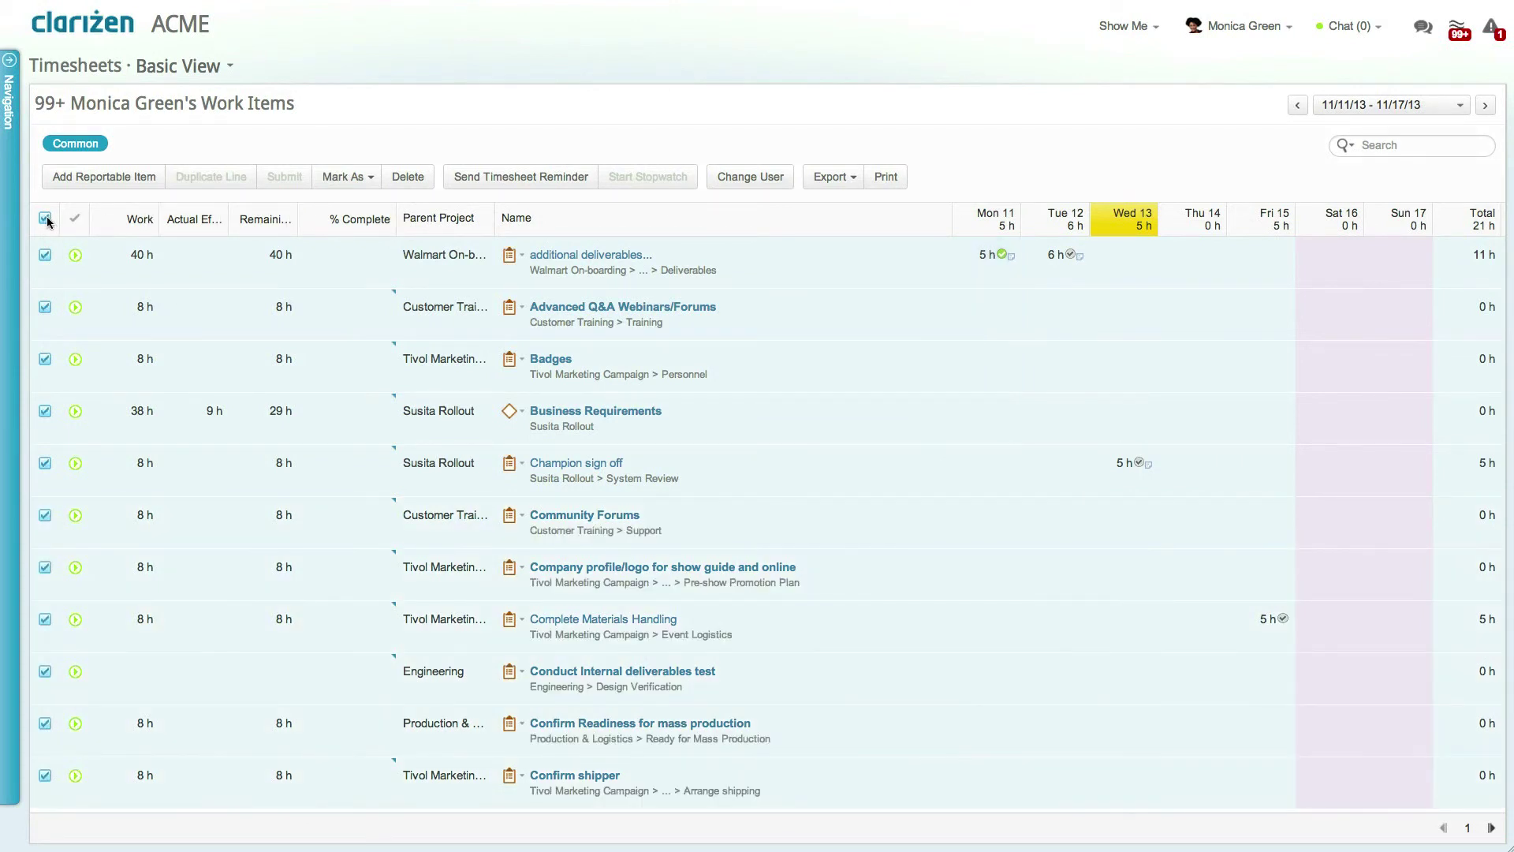
left_click(46, 220)
left_click(347, 177)
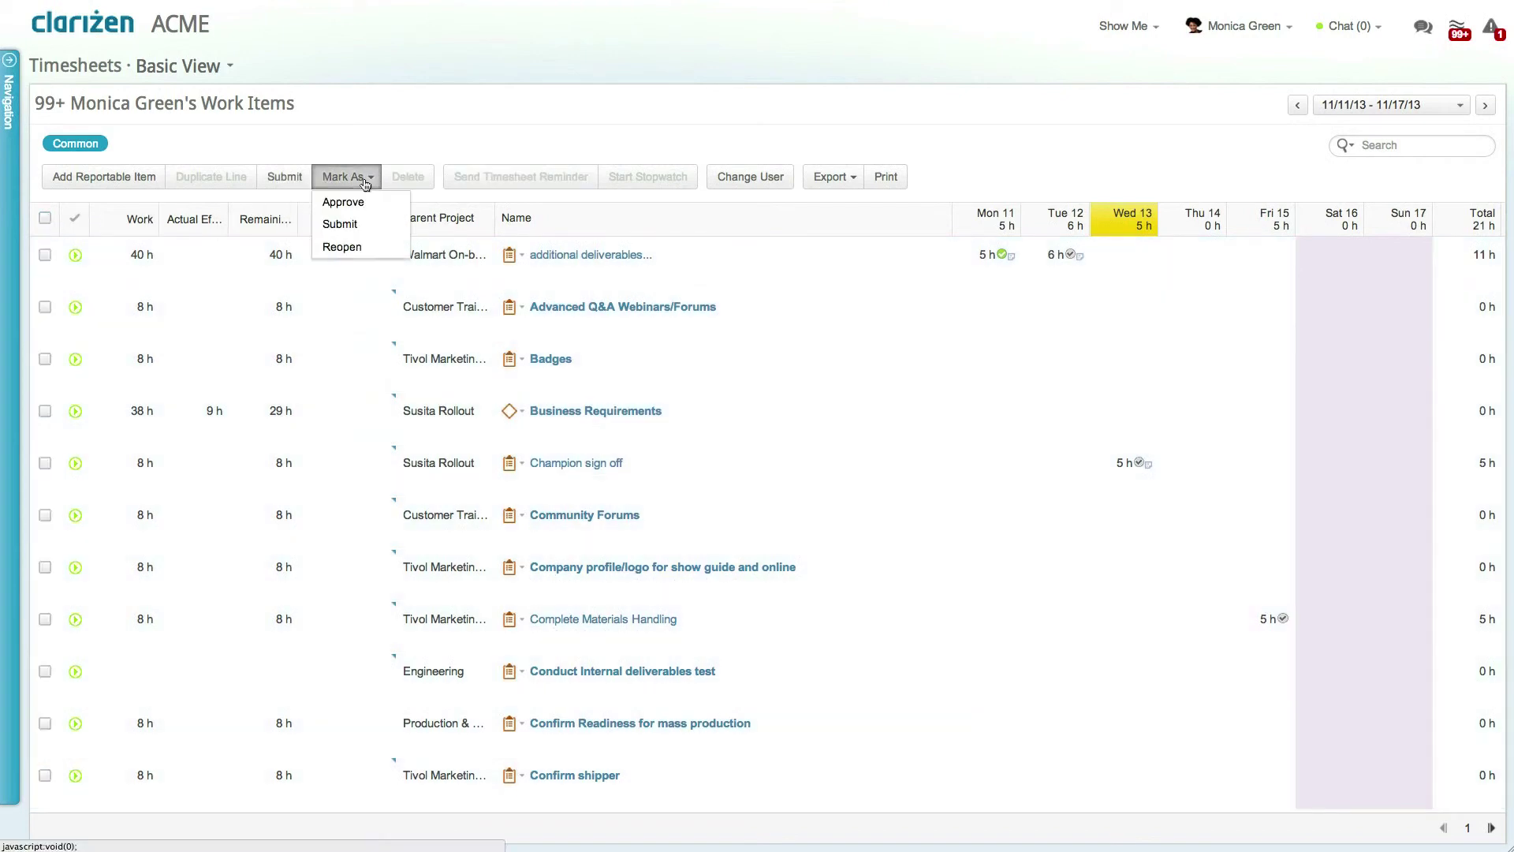
Open the 'additional deliverables' task details showing its 11/11 (5 h) and 11/12 (6 h) entries
left_click(609, 257)
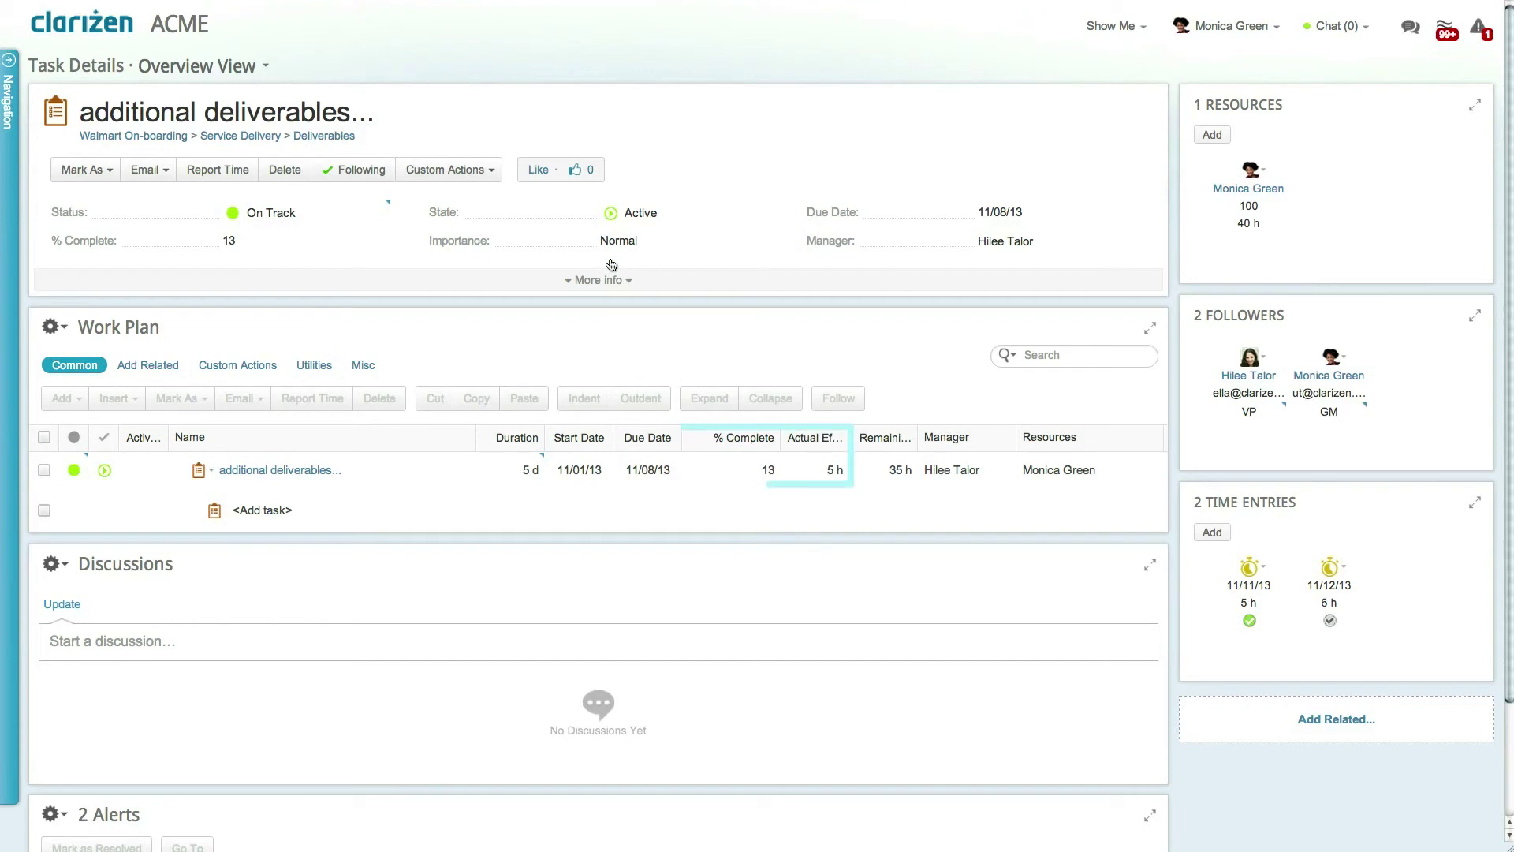